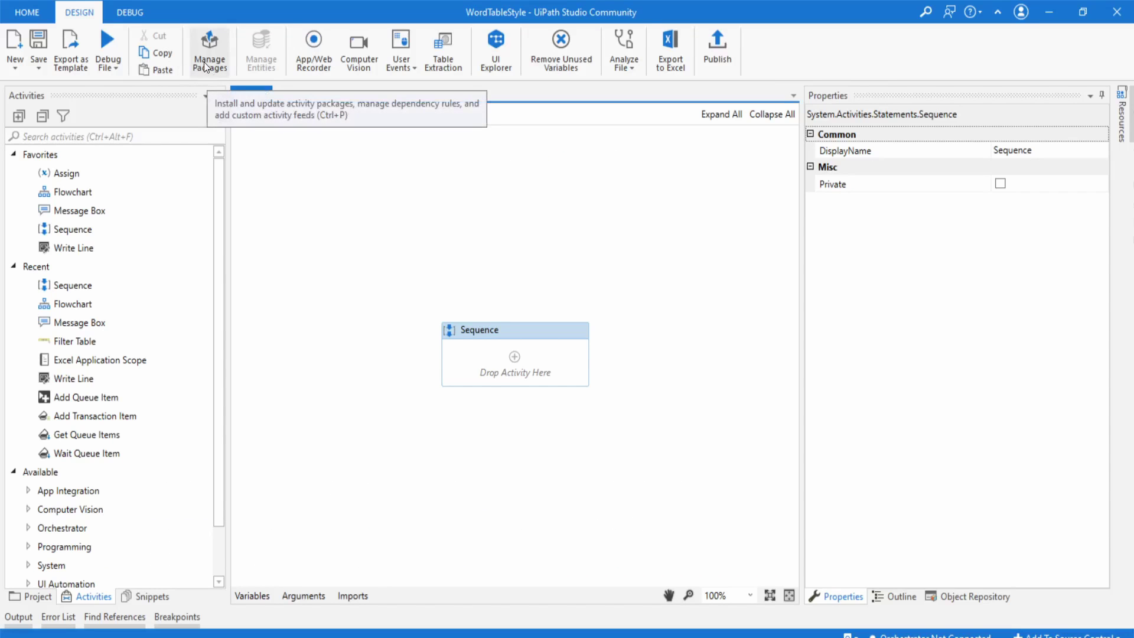
Install BalaReva.Word.Activities 6.2.0 from All Packages in Manage Packages and save to the project.
{"action": "left_click", "coordinate": [209, 50]}
{"action": "left_click", "coordinate": [208, 125]}
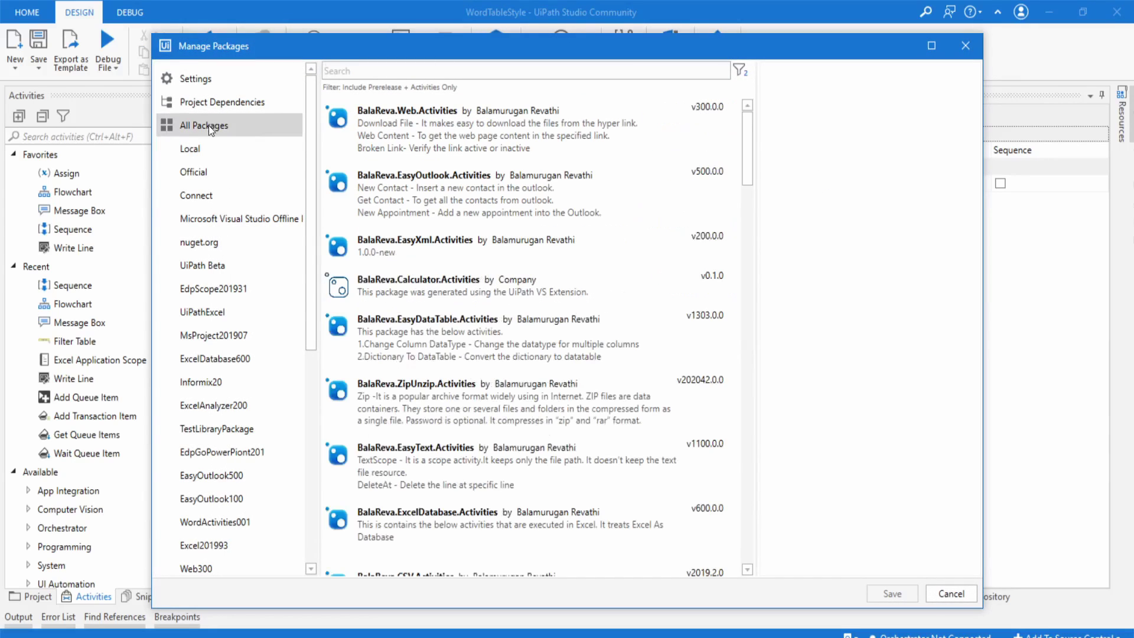
{"action": "left_click", "coordinate": [361, 70]}
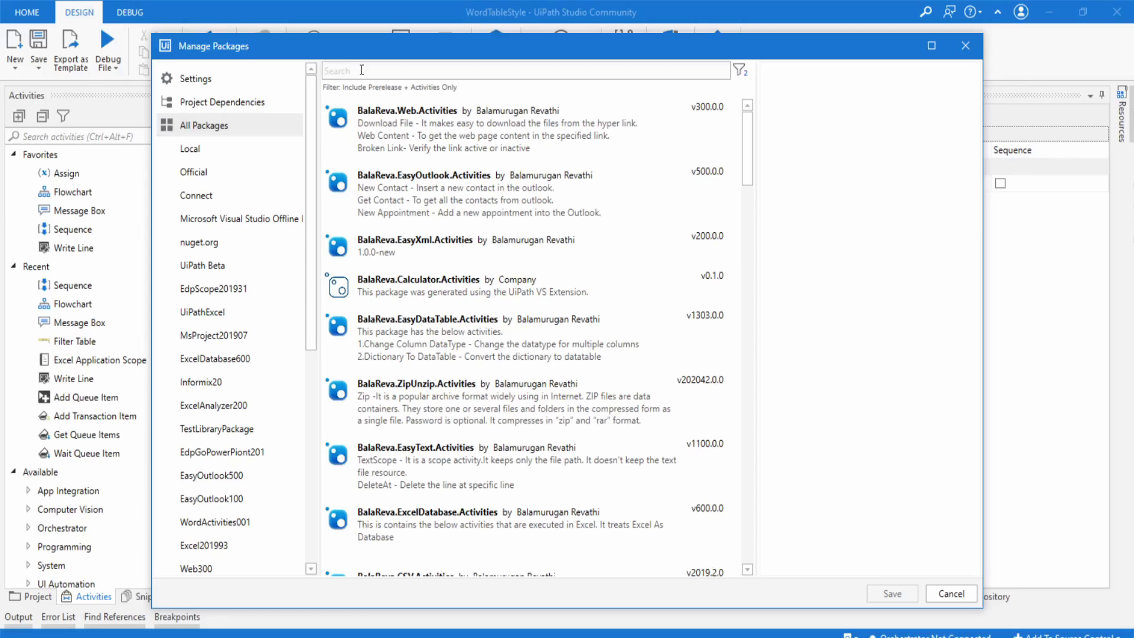
{"action": "type", "text": "balareva"}
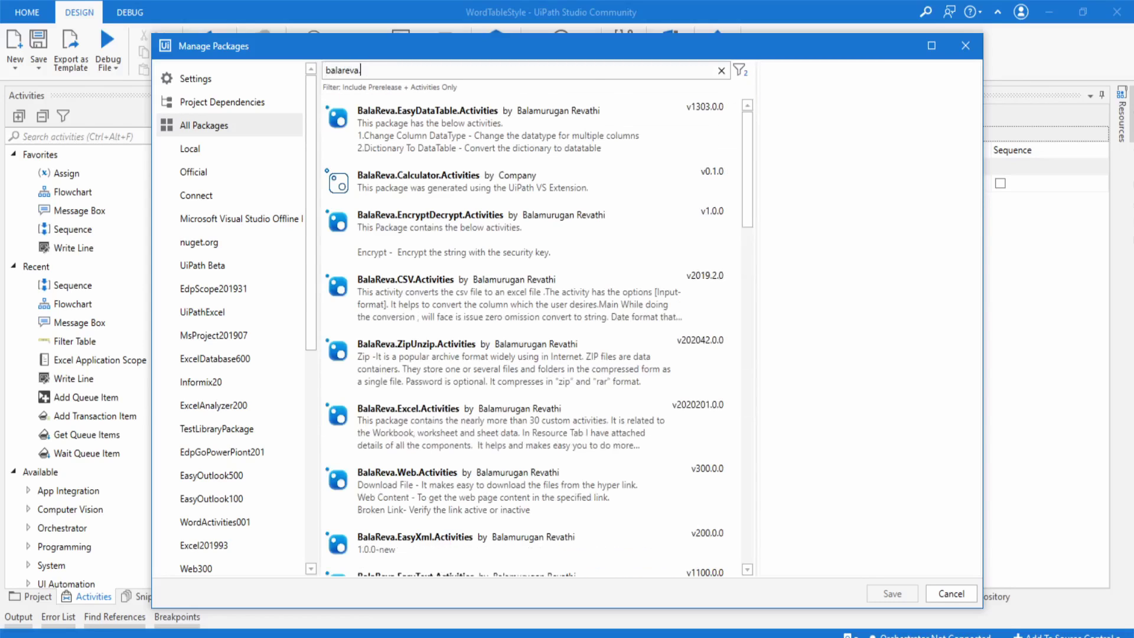
{"action": "type", "text": ".word.activit"}
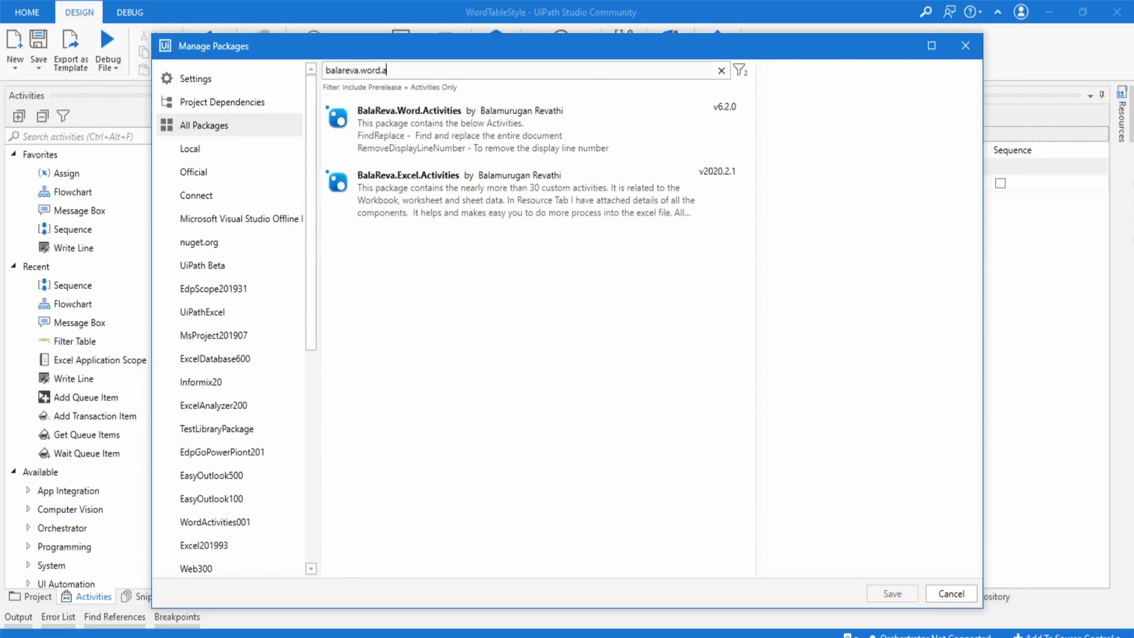
{"action": "type", "text": "ies"}
{"action": "left_click", "coordinate": [398, 113]}
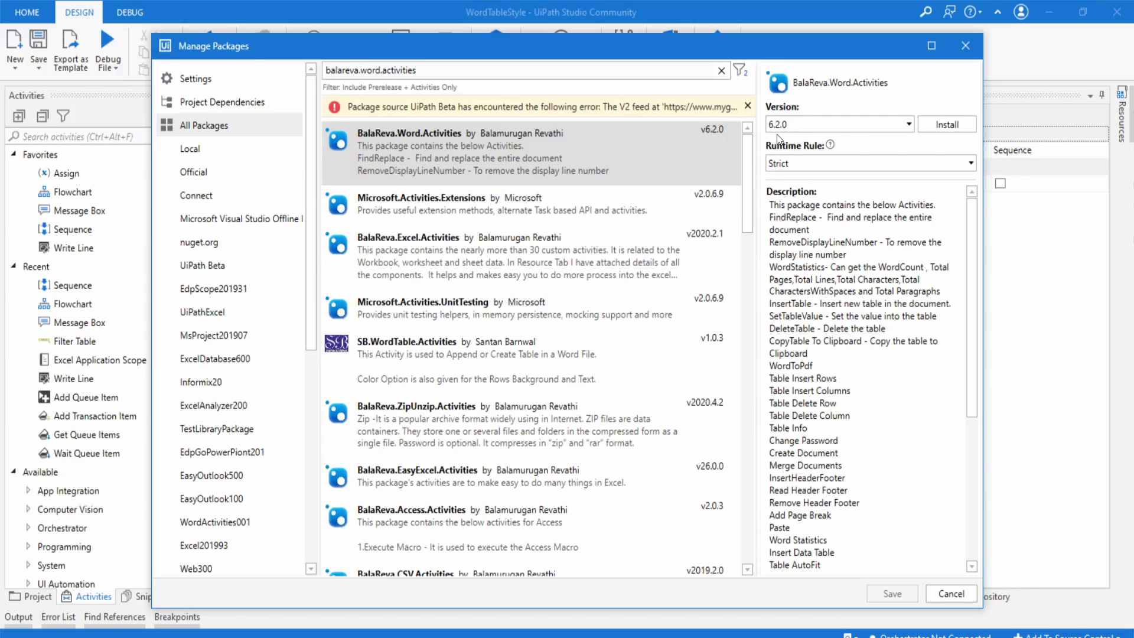
{"action": "left_click", "coordinate": [948, 124]}
{"action": "left_click", "coordinate": [893, 593]}
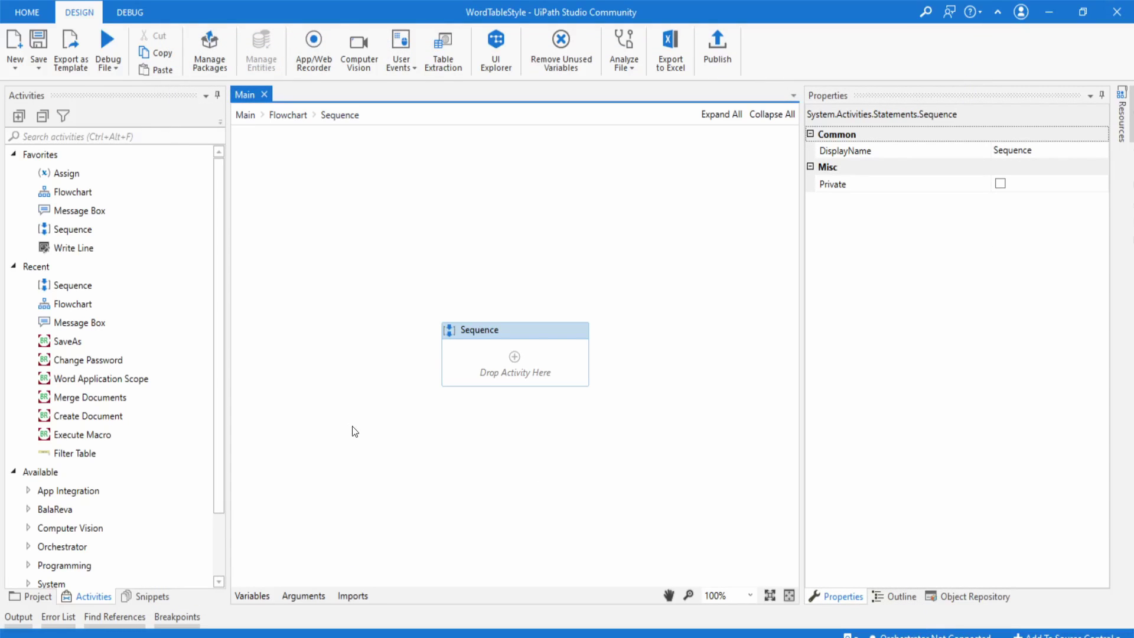
Open Source1.docx in Word from the Project panel's file tree.
{"action": "left_click", "coordinate": [29, 597]}
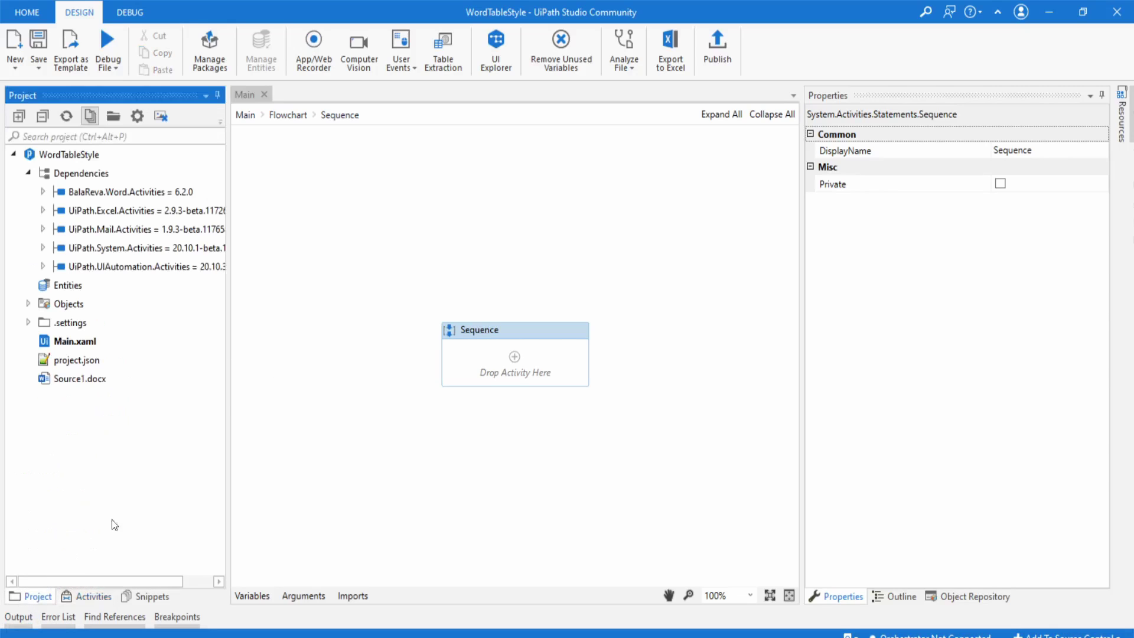
{"action": "double_click", "coordinate": [90, 379]}
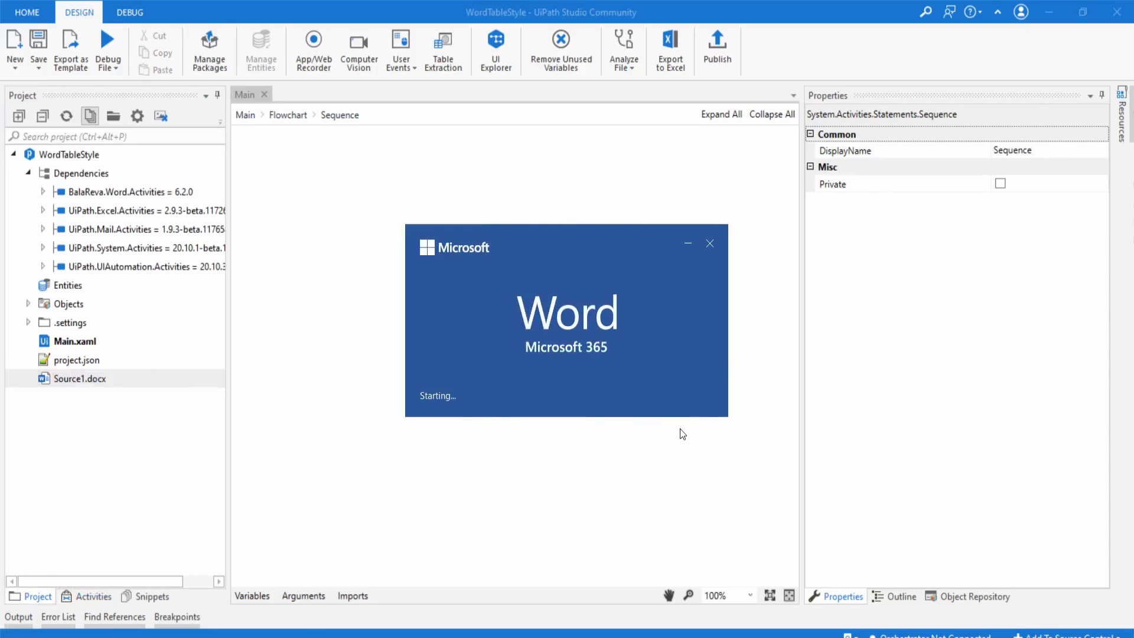
{"action": "scroll", "coordinate": [669, 358], "scroll_direction": "down", "scroll_amount": 8}
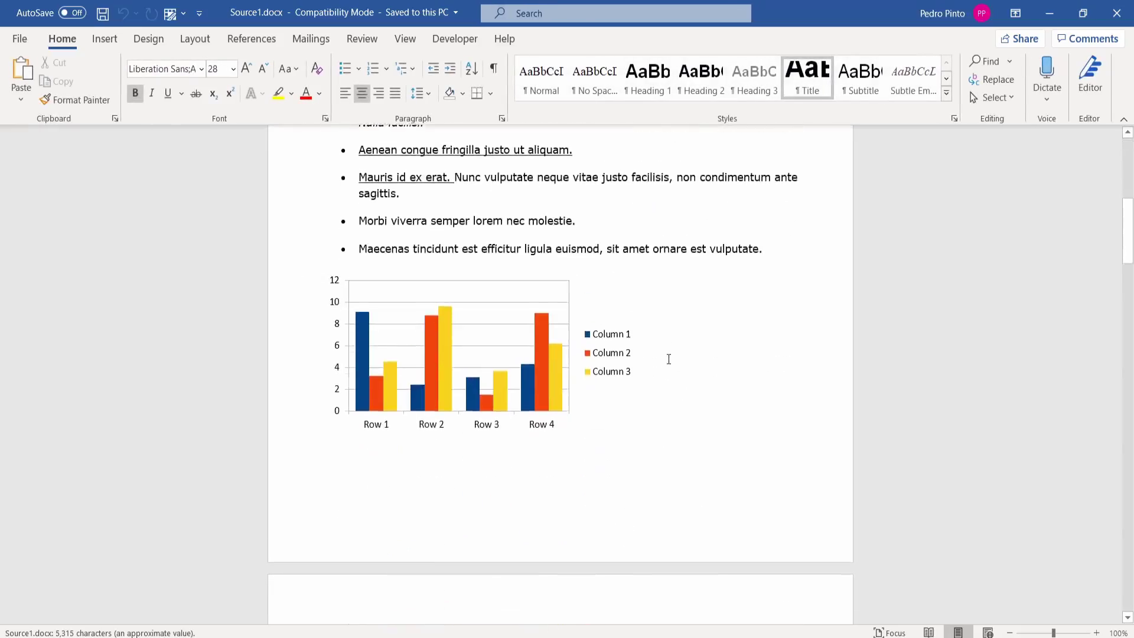
{"action": "scroll", "coordinate": [669, 359], "scroll_direction": "down", "scroll_amount": 6}
{"action": "scroll", "coordinate": [669, 358], "scroll_direction": "down", "scroll_amount": 6}
{"action": "scroll", "coordinate": [669, 358], "scroll_direction": "down", "scroll_amount": 6}
{"action": "scroll", "coordinate": [668, 358], "scroll_direction": "down", "scroll_amount": 6}
{"action": "scroll", "coordinate": [669, 358], "scroll_direction": "down", "scroll_amount": 6}
{"action": "scroll", "coordinate": [669, 359], "scroll_direction": "down", "scroll_amount": 6}
{"action": "scroll", "coordinate": [669, 358], "scroll_direction": "down", "scroll_amount": 5}
{"action": "scroll", "coordinate": [669, 358], "scroll_direction": "up", "scroll_amount": 4}
{"action": "scroll", "coordinate": [669, 368], "scroll_direction": "up", "scroll_amount": 6}
{"action": "scroll", "coordinate": [668, 367], "scroll_direction": "up", "scroll_amount": 6}
{"action": "scroll", "coordinate": [669, 367], "scroll_direction": "up", "scroll_amount": 6}
{"action": "scroll", "coordinate": [670, 367], "scroll_direction": "up", "scroll_amount": 6}
{"action": "scroll", "coordinate": [668, 368], "scroll_direction": "up", "scroll_amount": 3}
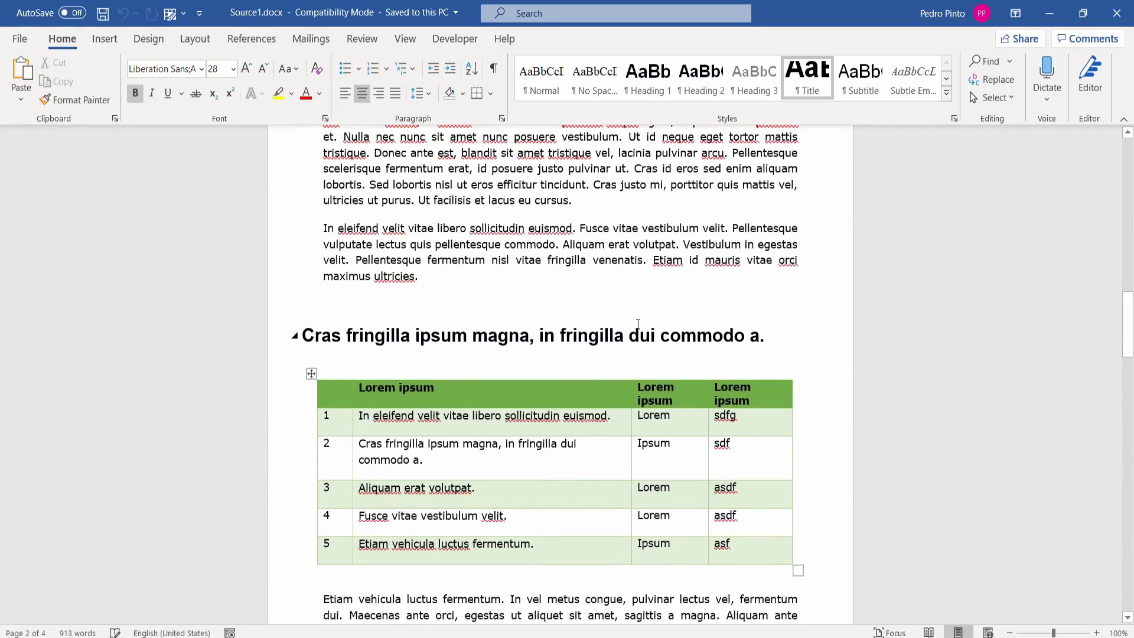
Apply the blue table style from Table Design to the table under the Cras fringilla heading.
{"action": "mouse_move", "coordinate": [633, 375]}
{"action": "left_click", "coordinate": [476, 397]}
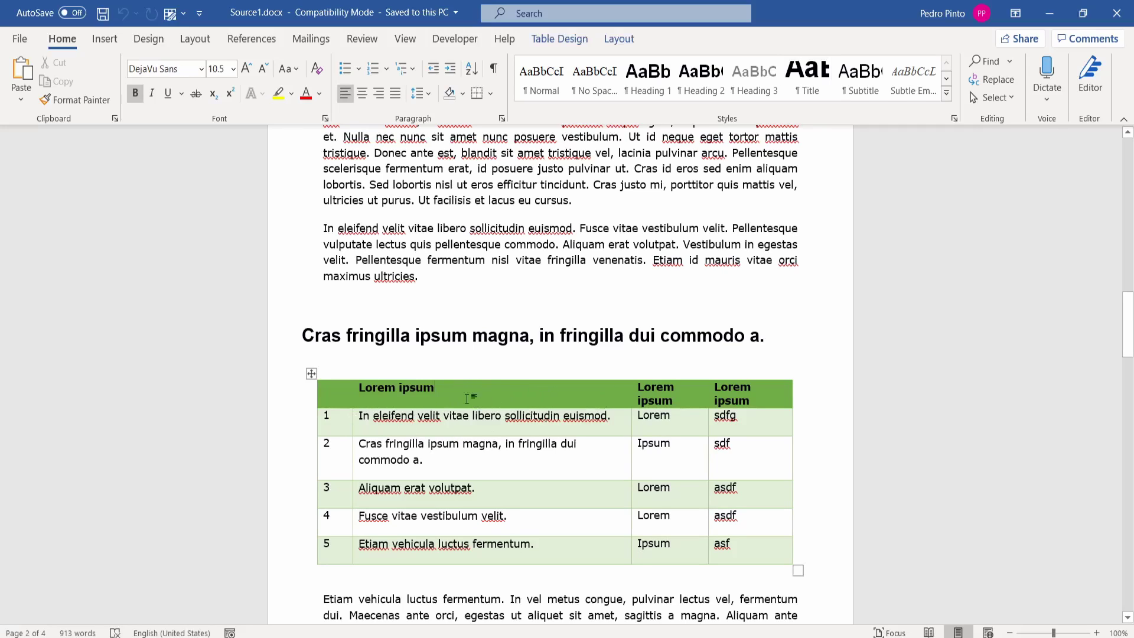
{"action": "left_click", "coordinate": [559, 39]}
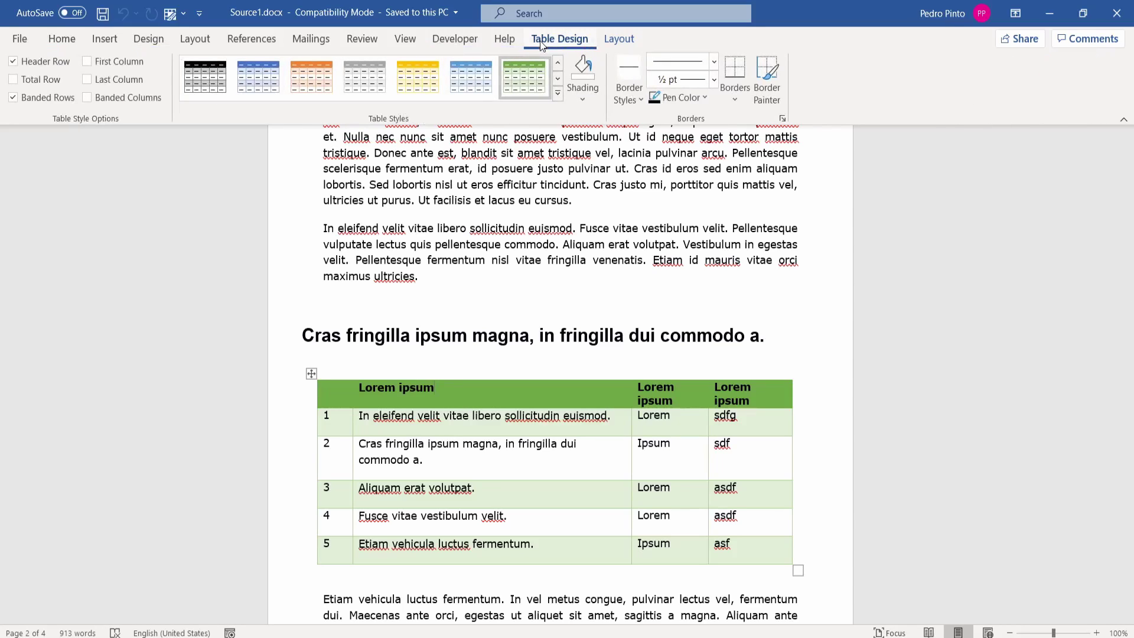
{"action": "left_click", "coordinate": [257, 78]}
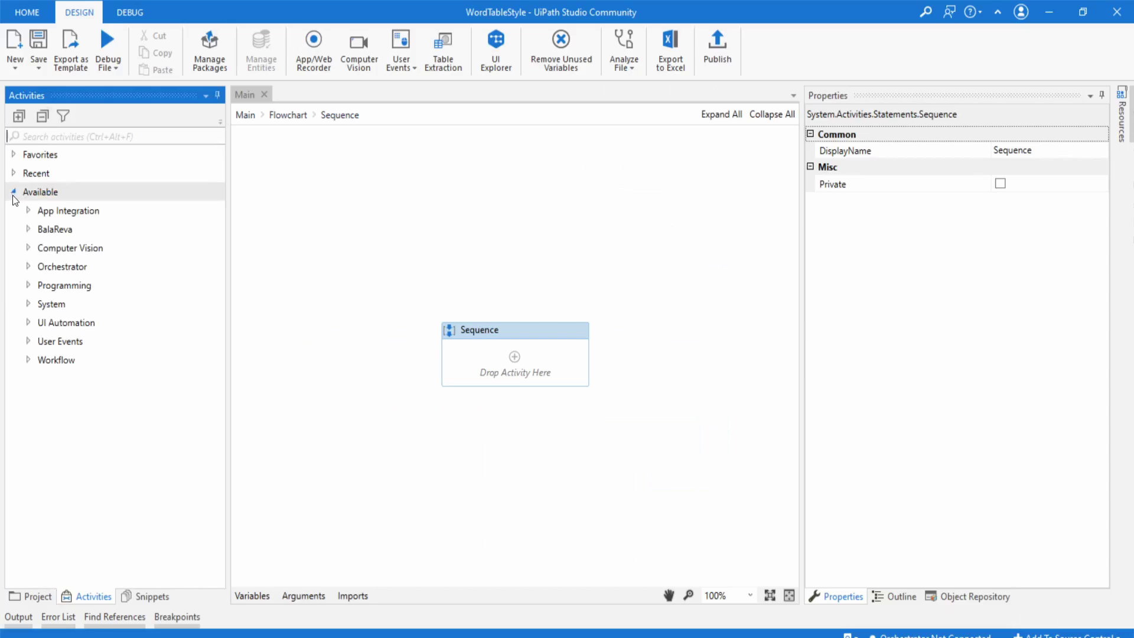
Add a BalaReva Word Application Scope to the Sequence pointing at Source1.docx.
{"action": "left_click", "coordinate": [26, 230]}
{"action": "left_click", "coordinate": [43, 248]}
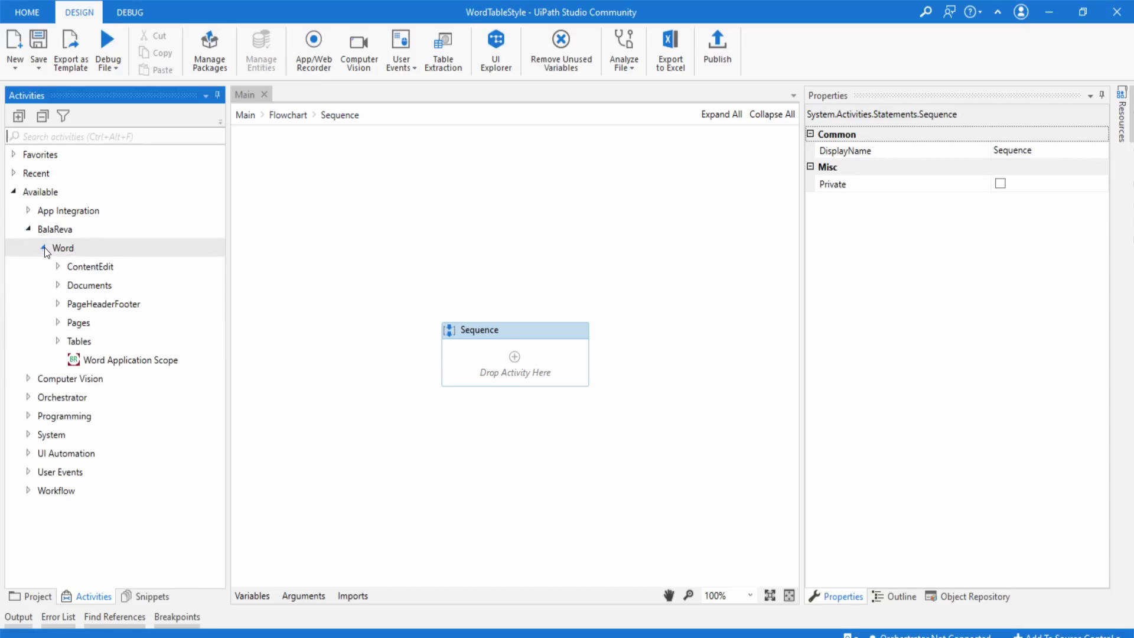
{"action": "left_click_drag", "start_coordinate": [130, 360], "coordinate": [524, 358]}
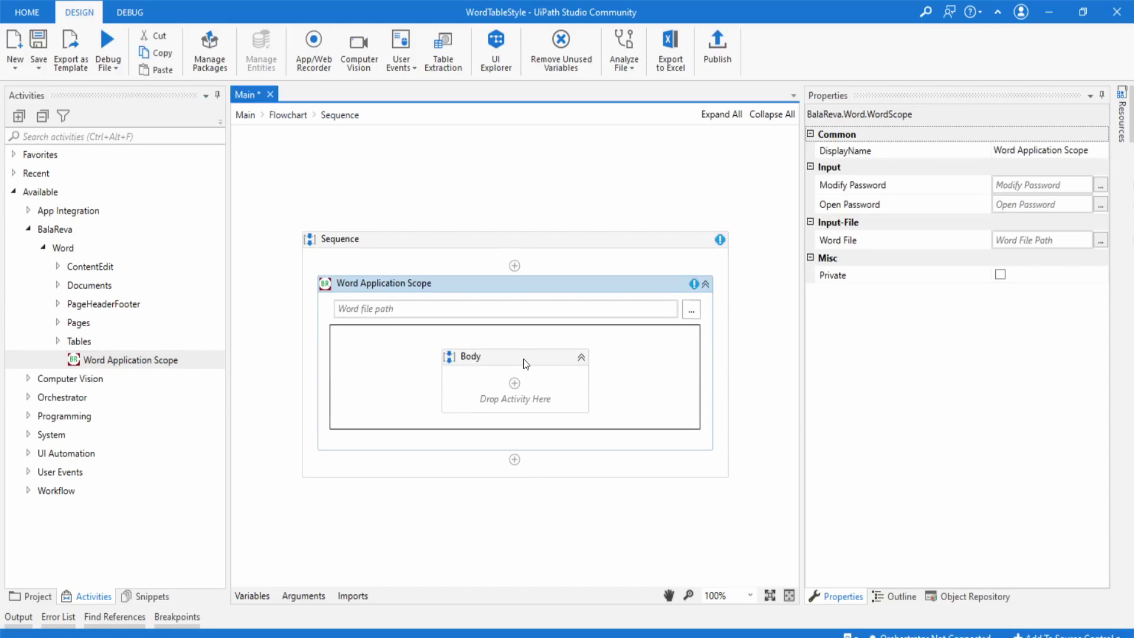
{"action": "left_click", "coordinate": [691, 313]}
{"action": "double_click", "coordinate": [165, 213]}
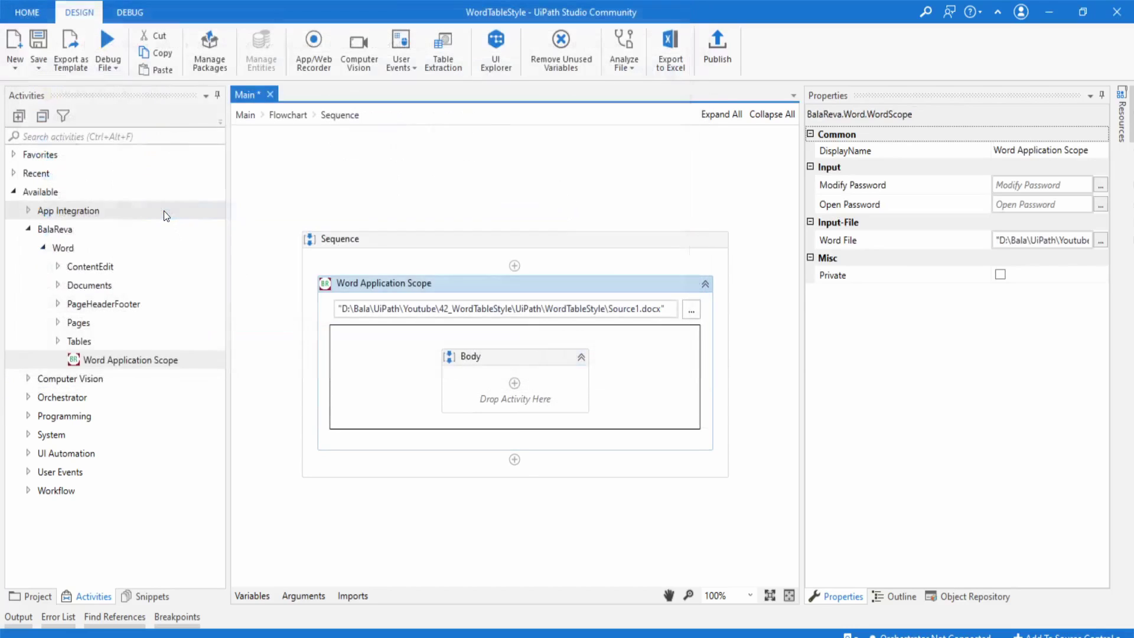
Place a Table Style activity from the Tables group inside the scope's Body.
{"action": "left_click", "coordinate": [59, 341]}
{"action": "scroll", "coordinate": [127, 331], "scroll_direction": "down", "scroll_amount": 3}
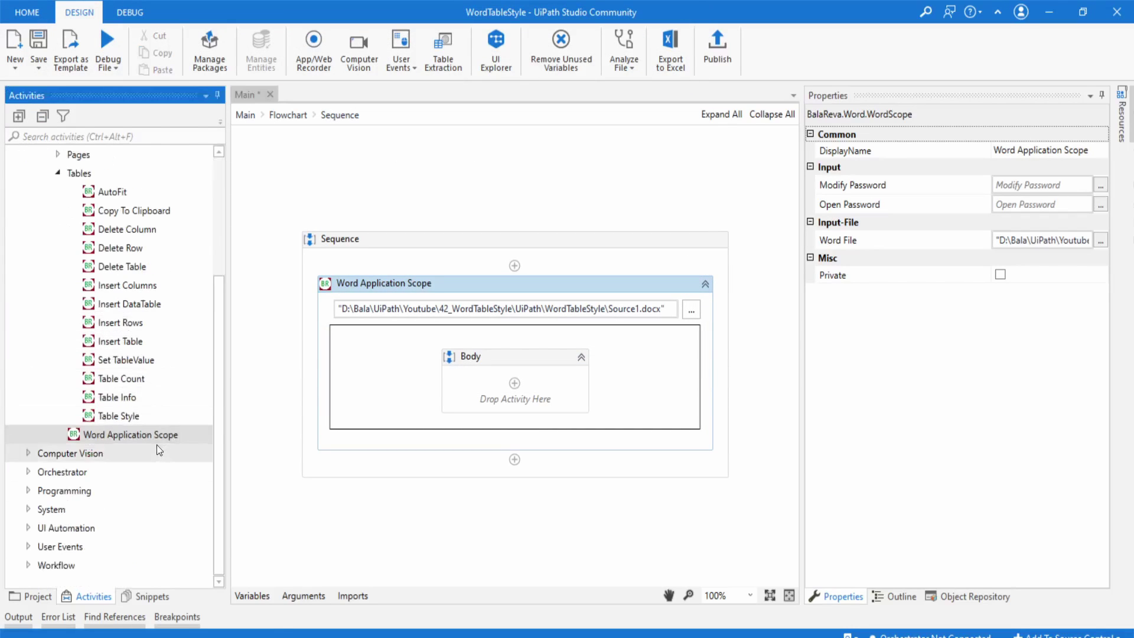
{"action": "left_click_drag", "start_coordinate": [119, 416], "coordinate": [514, 387]}
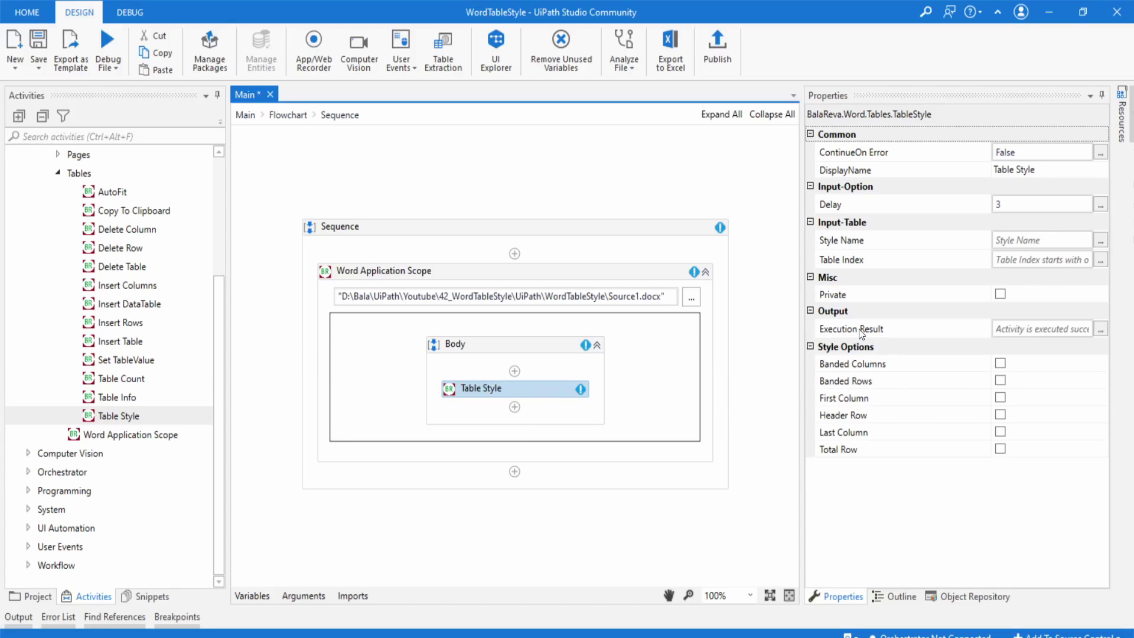
Set the Table Style activity's Table Index to 1 and switch back to Word.
{"action": "left_click", "coordinate": [914, 262]}
{"action": "left_click", "coordinate": [1004, 260]}
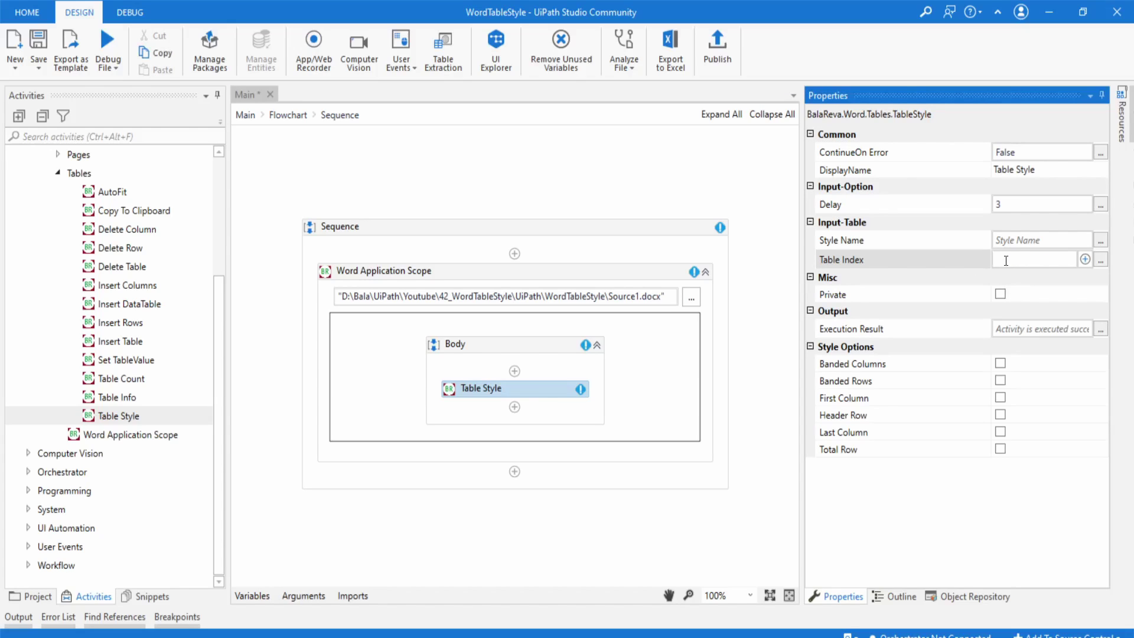
{"action": "type", "text": "1"}
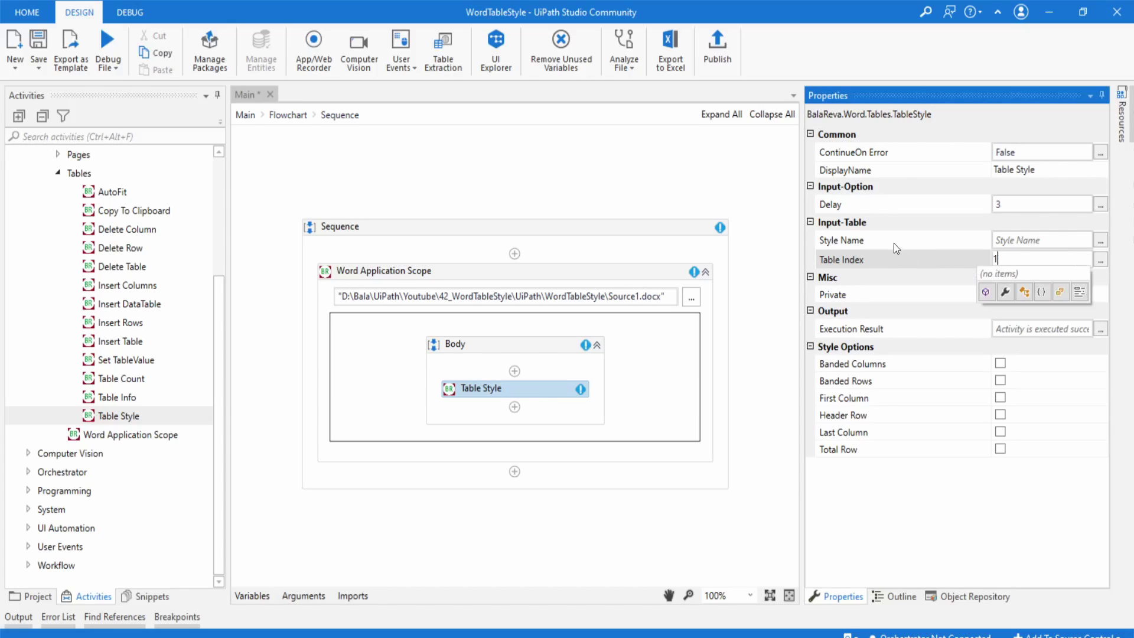
{"action": "left_click", "coordinate": [894, 241]}
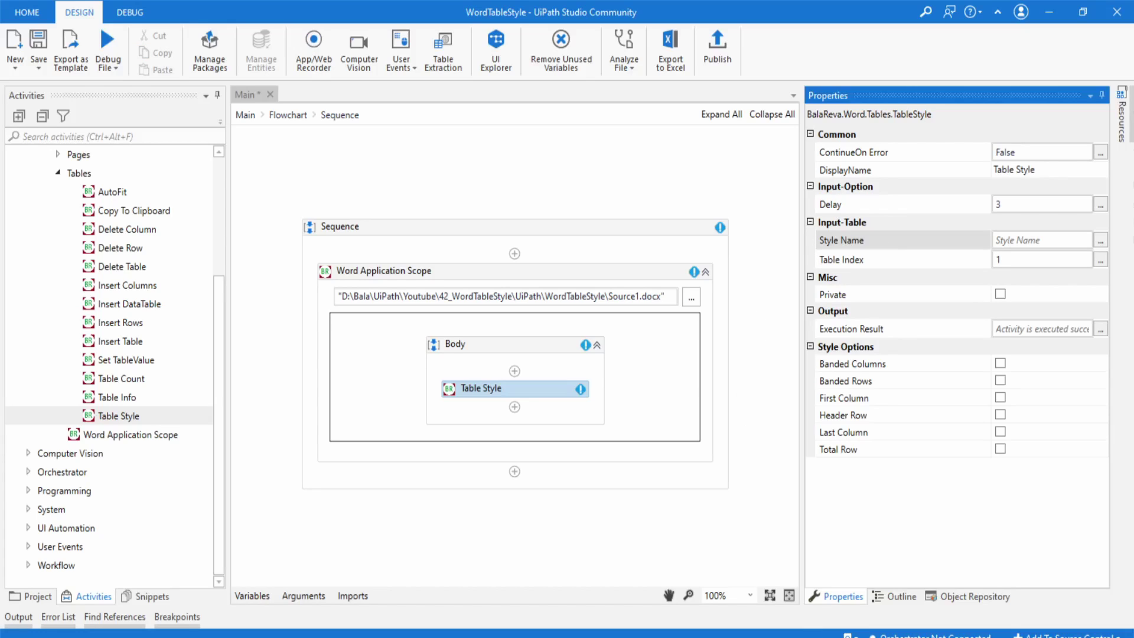
{"action": "key", "text": "alt+Tab"}
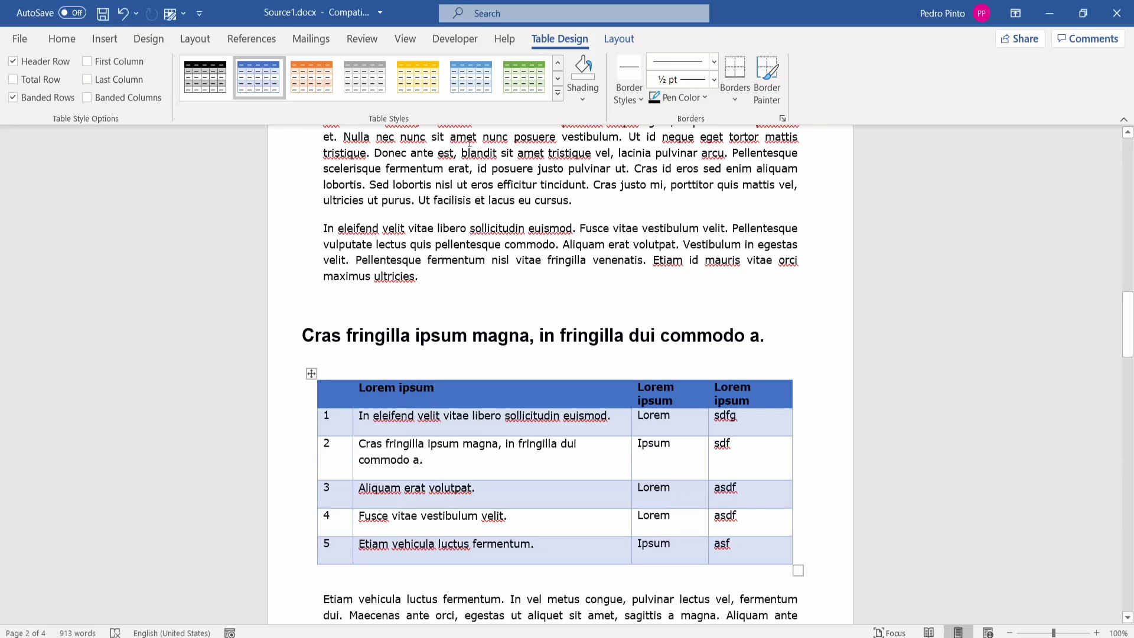
Bring up Modify Style for Grid Table 4 - Accent 1 and select its full name text.
{"action": "left_click", "coordinate": [557, 94]}
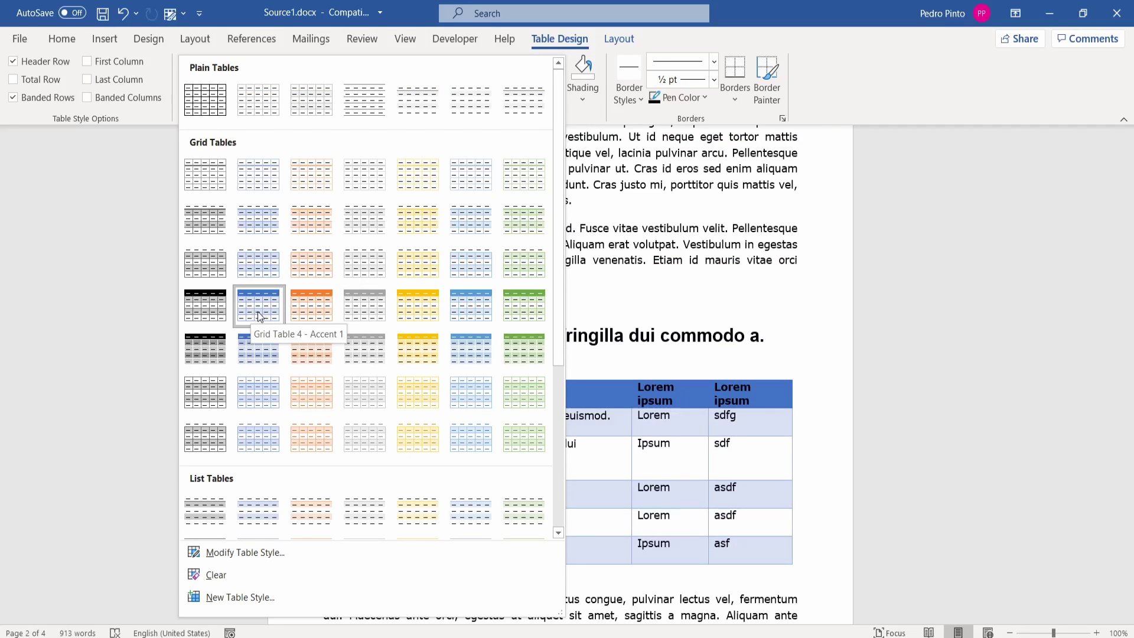
{"action": "right_click", "coordinate": [258, 311]}
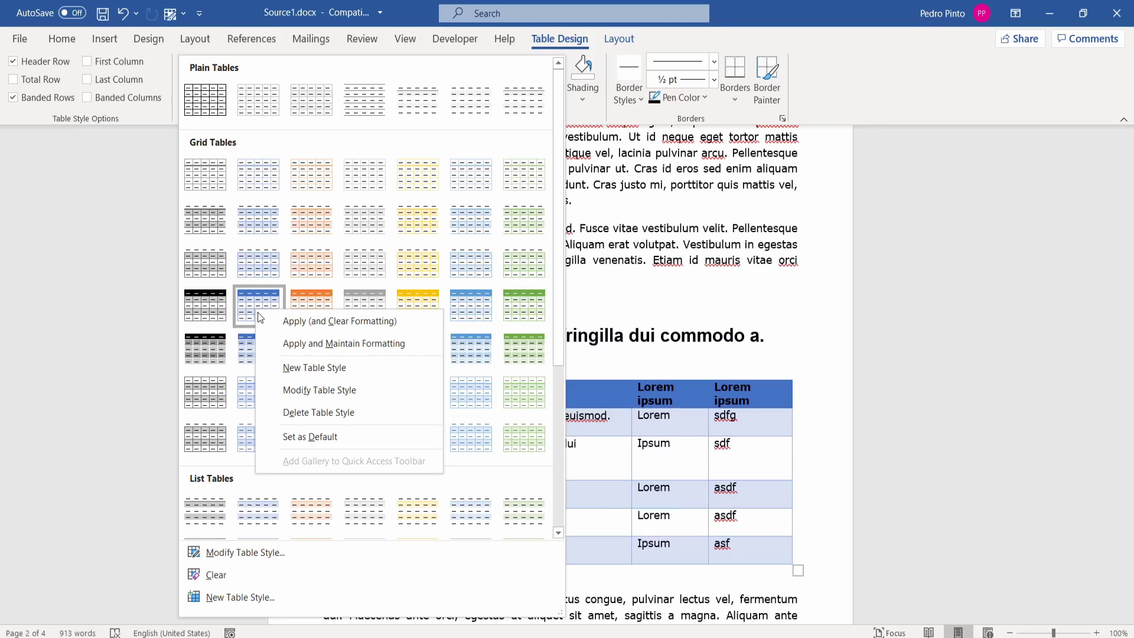
{"action": "left_click", "coordinate": [371, 386]}
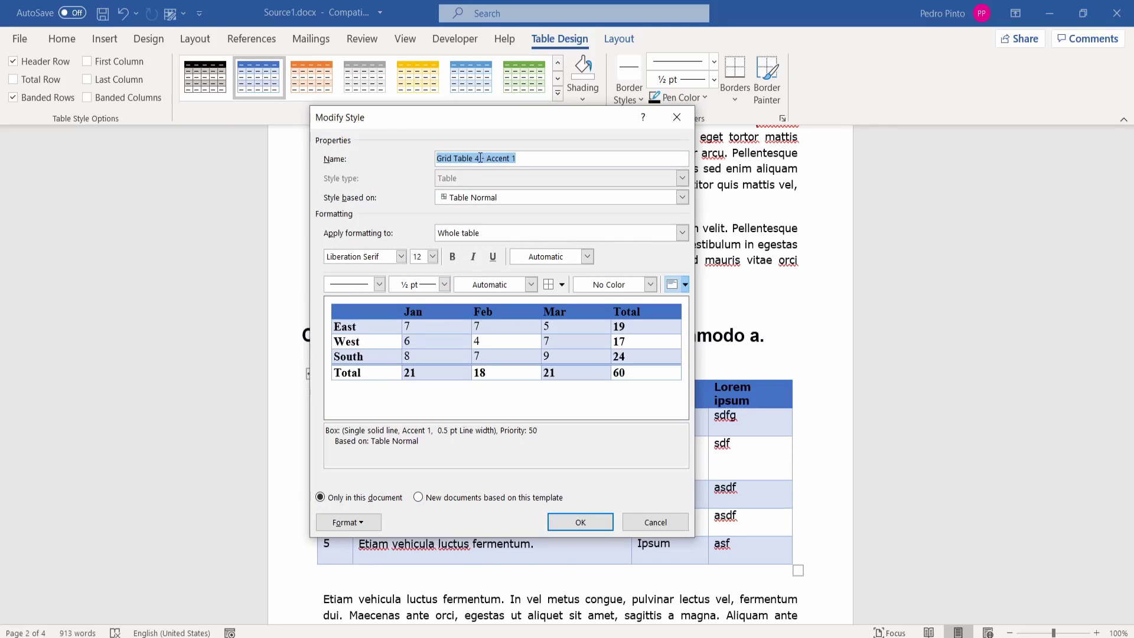
{"action": "left_click", "coordinate": [484, 159]}
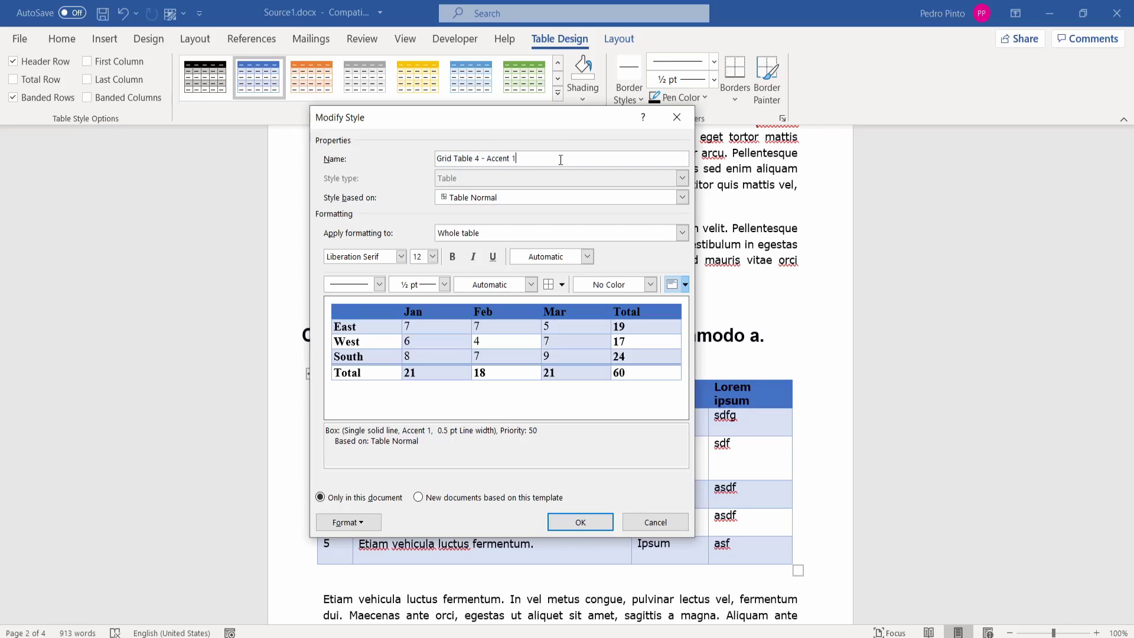
{"action": "left_click_drag", "start_coordinate": [560, 158], "coordinate": [415, 160]}
{"action": "key", "text": "ctrl+c"}
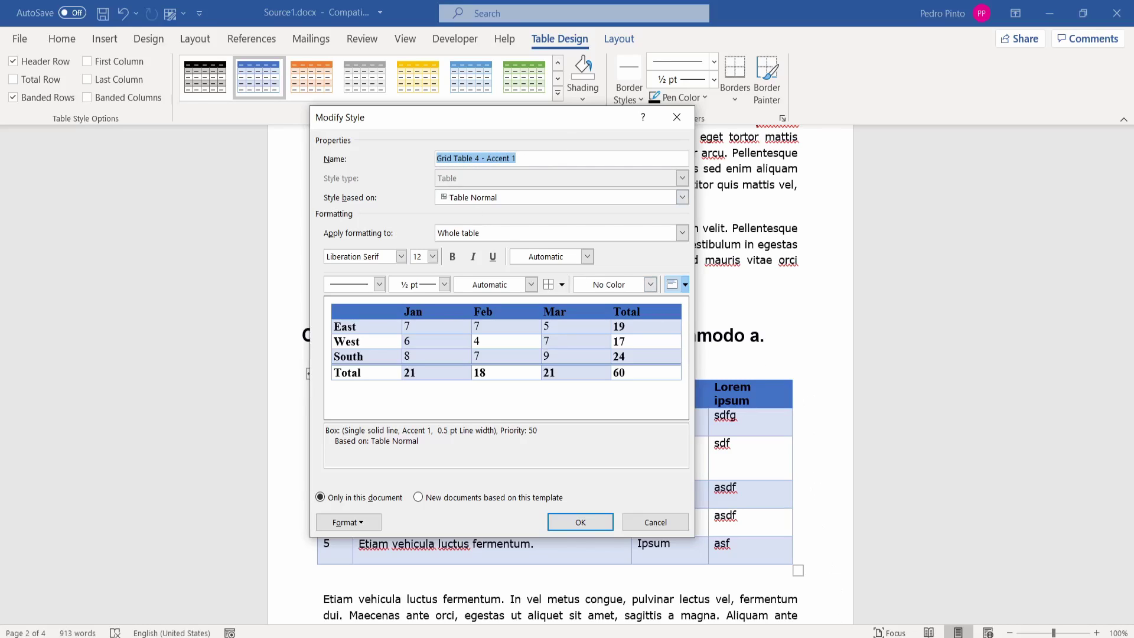
Paste 'Grid Table 4 - Accent 1' into the Table Style activity's Style Name.
{"action": "key", "text": "alt+Tab"}
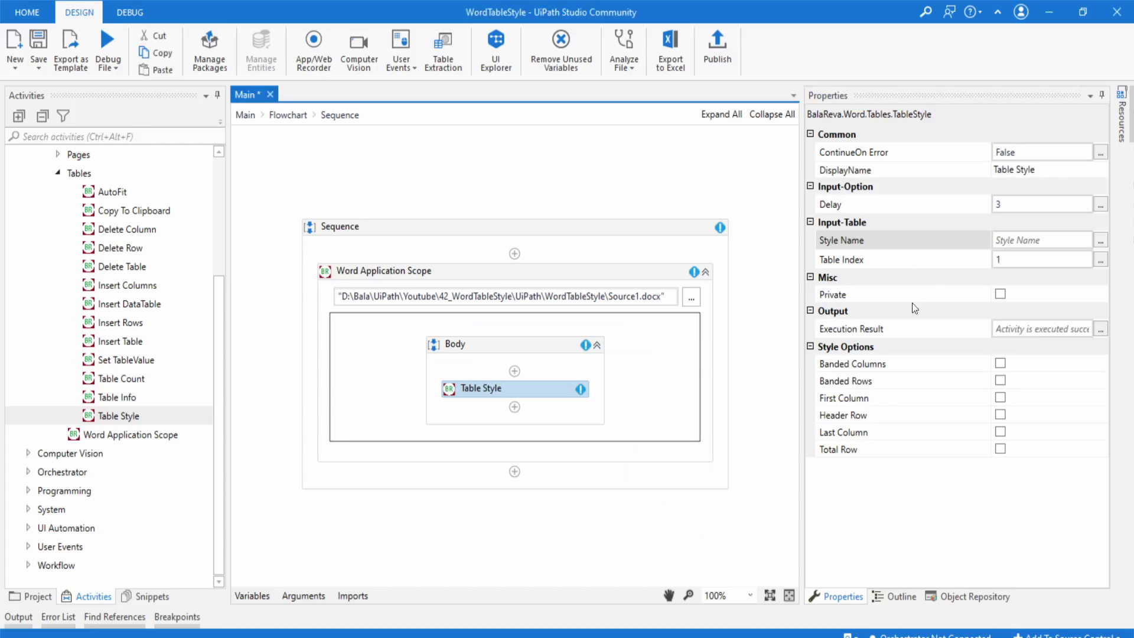
{"action": "left_click", "coordinate": [1009, 240]}
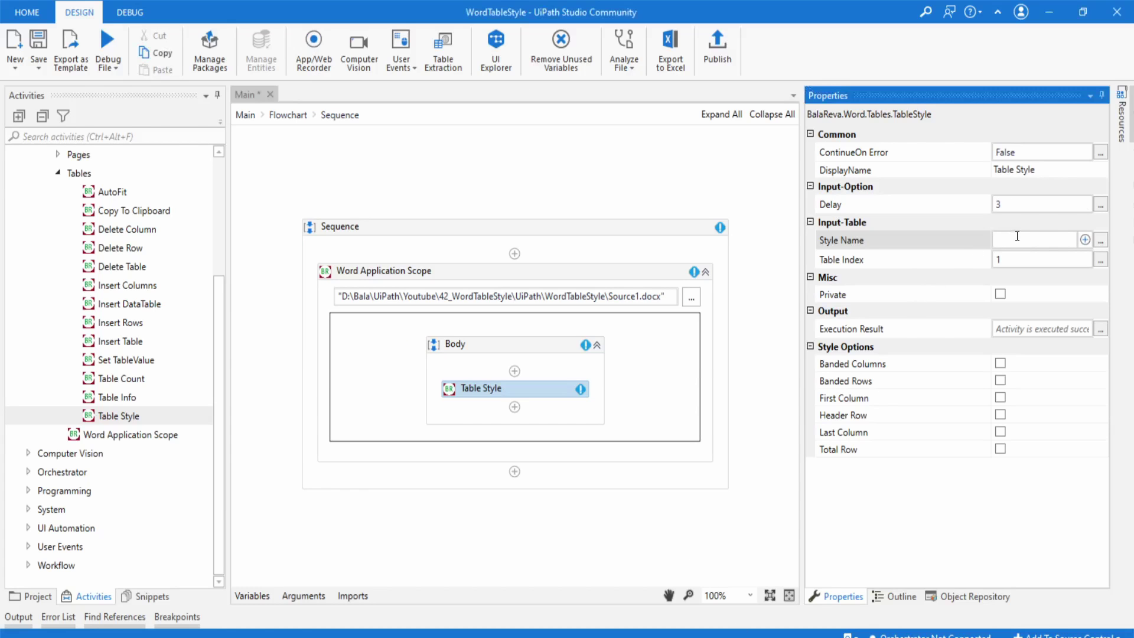
{"action": "type", "text": "\""}
{"action": "key", "text": "ctrl+v"}
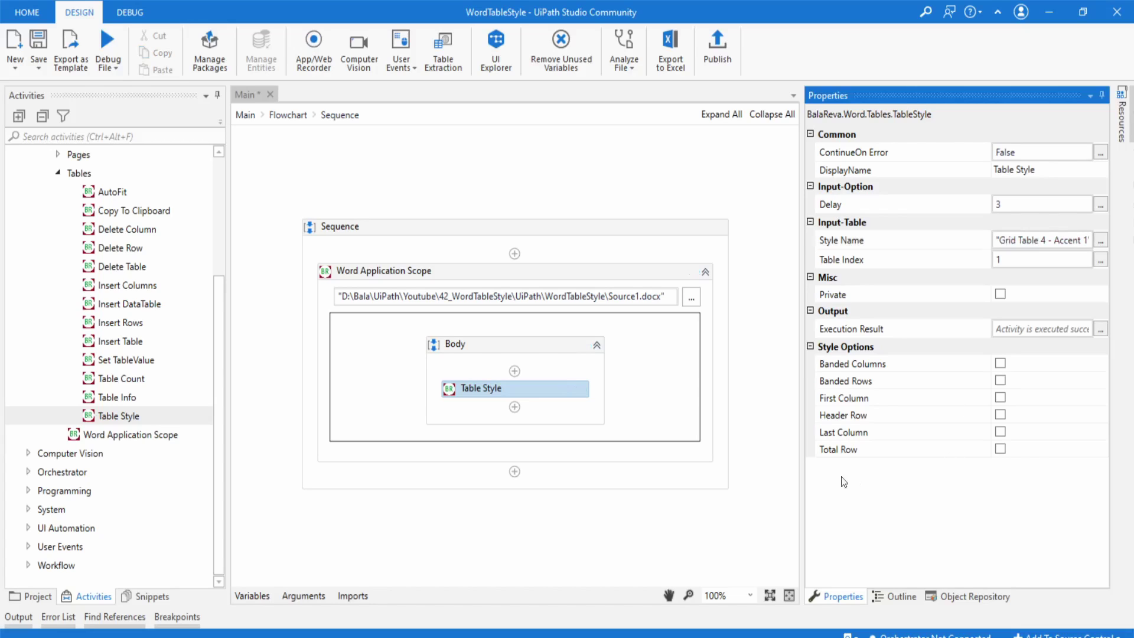
Cancel Word's style dialog and close Source1.docx without saving, returning to the designer.
{"action": "key", "text": "alt+Tab"}
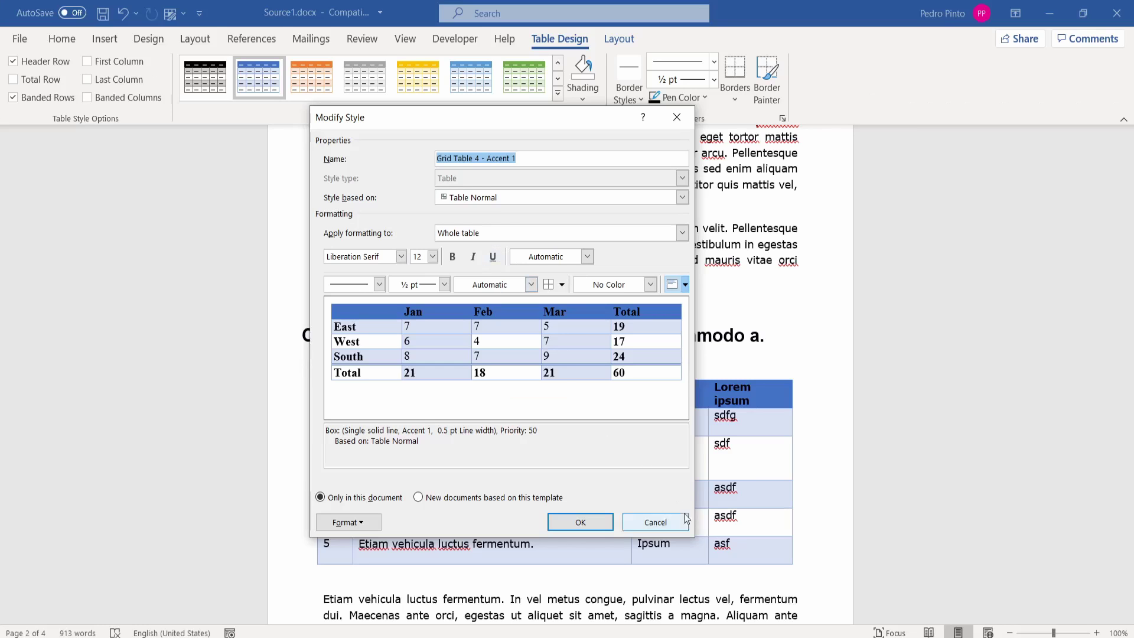
{"action": "left_click", "coordinate": [656, 521]}
{"action": "left_click", "coordinate": [1119, 14]}
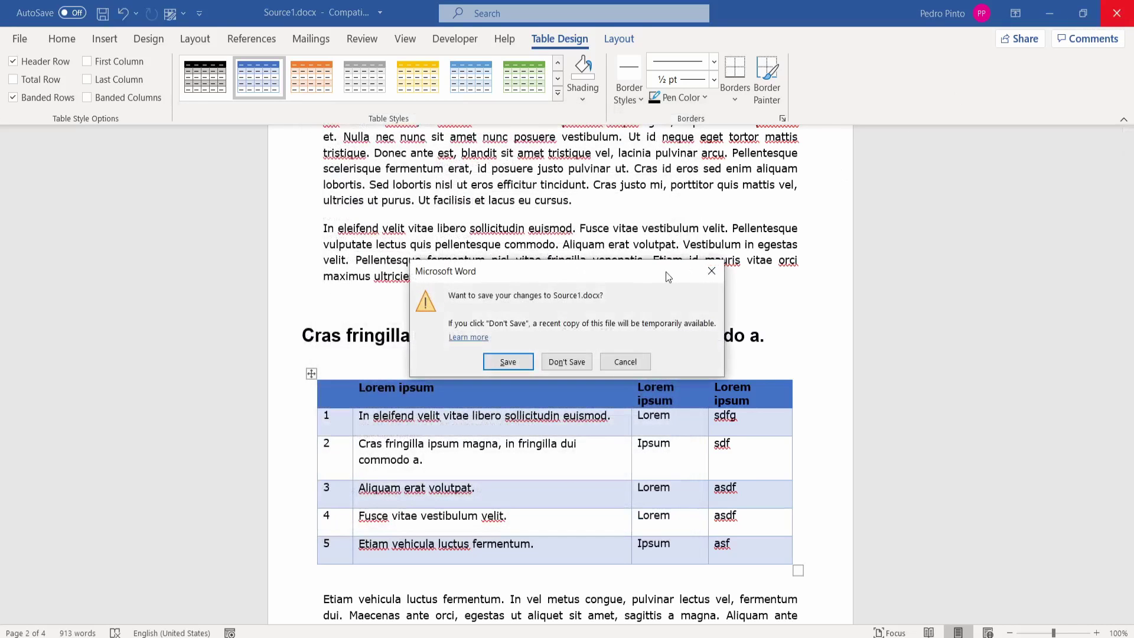
{"action": "left_click", "coordinate": [566, 362]}
{"action": "left_click", "coordinate": [669, 541]}
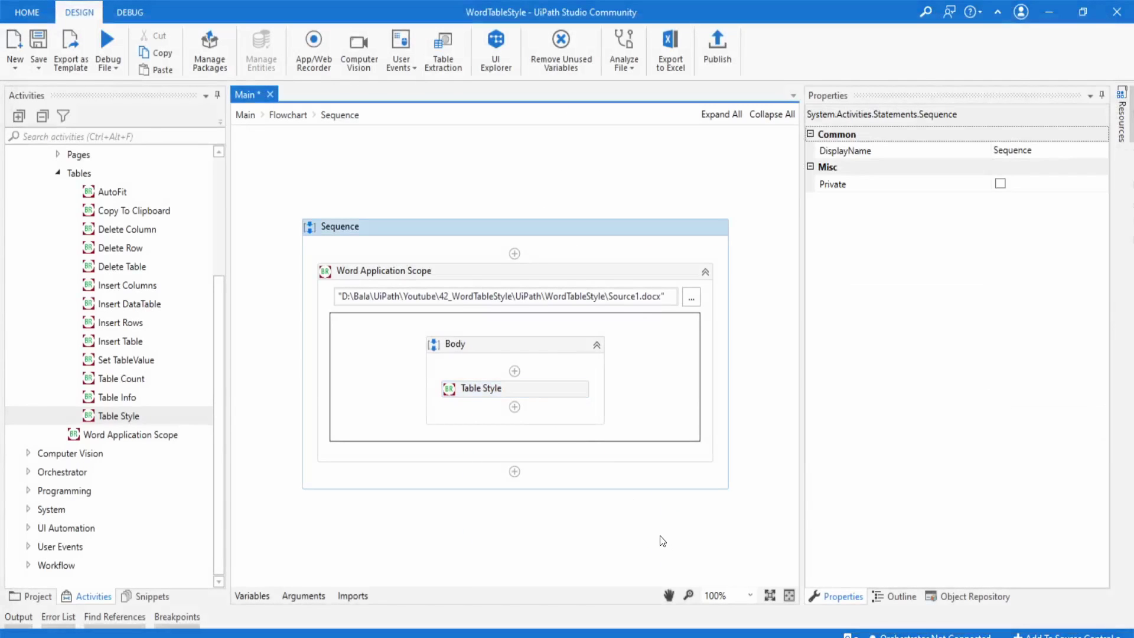
Run the table-style workflow with Debug File and show the project's files.
{"action": "left_click", "coordinate": [393, 271]}
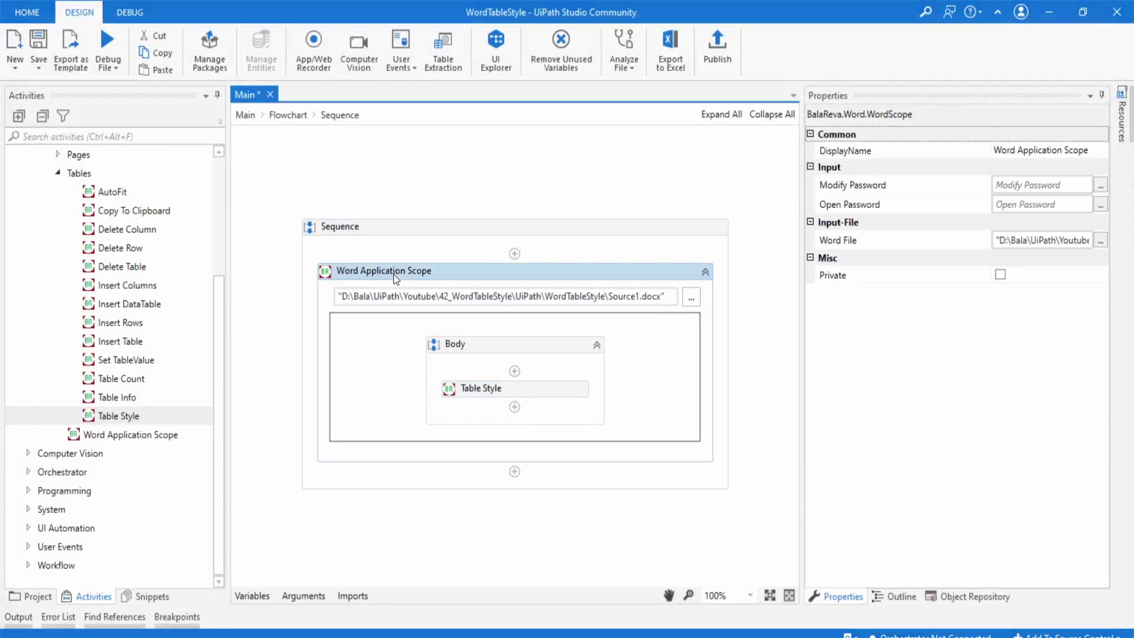
{"action": "left_click", "coordinate": [107, 41]}
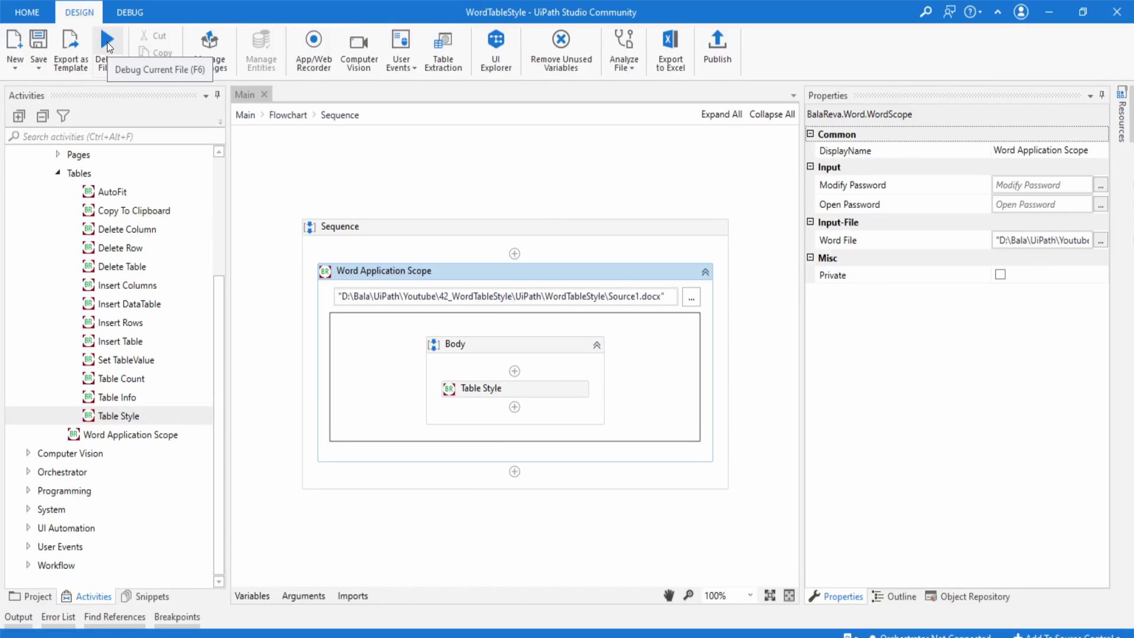
{"action": "left_click", "coordinate": [33, 596]}
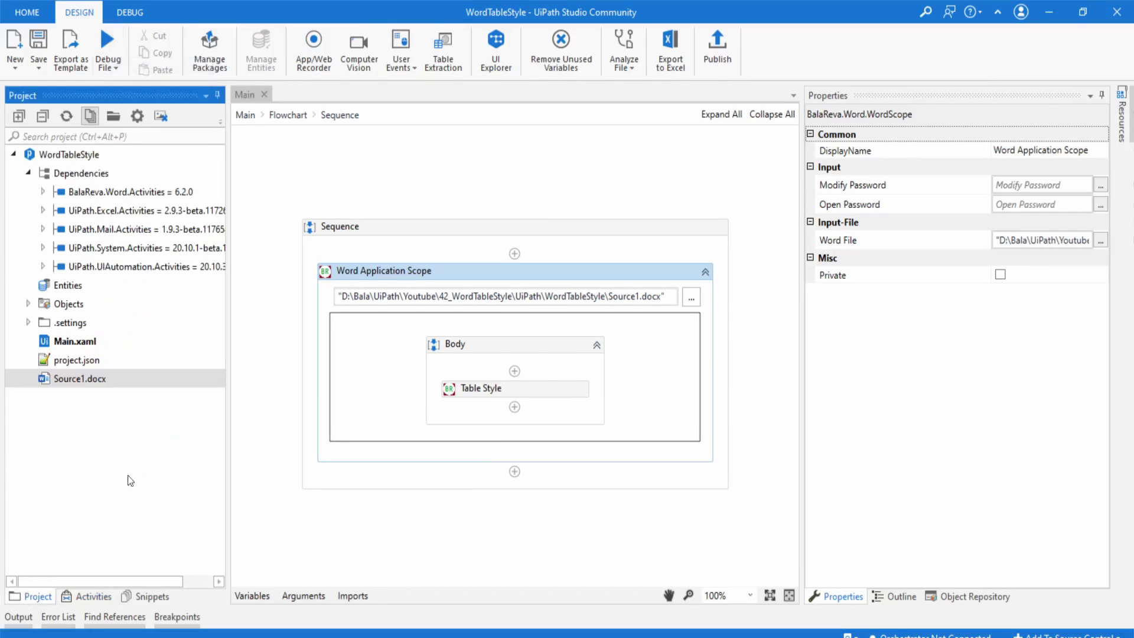
Reopen Source1.docx and turn on Header Row and Banded Rows for its table, then return to UiPath.
{"action": "double_click", "coordinate": [85, 378]}
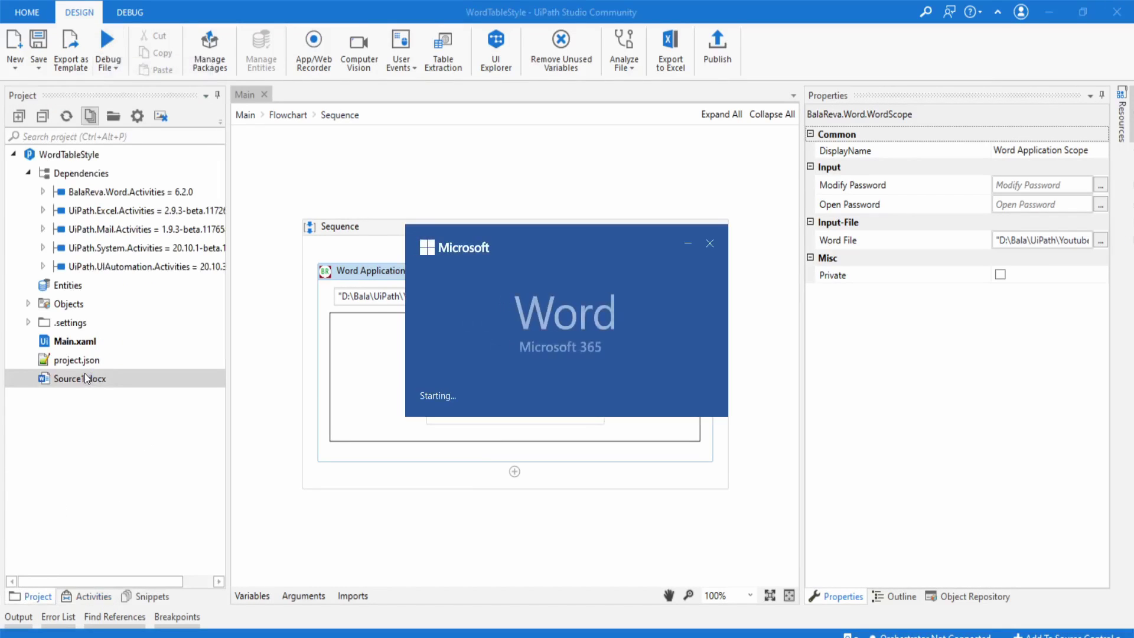
{"action": "scroll", "coordinate": [574, 415], "scroll_direction": "down", "scroll_amount": 5}
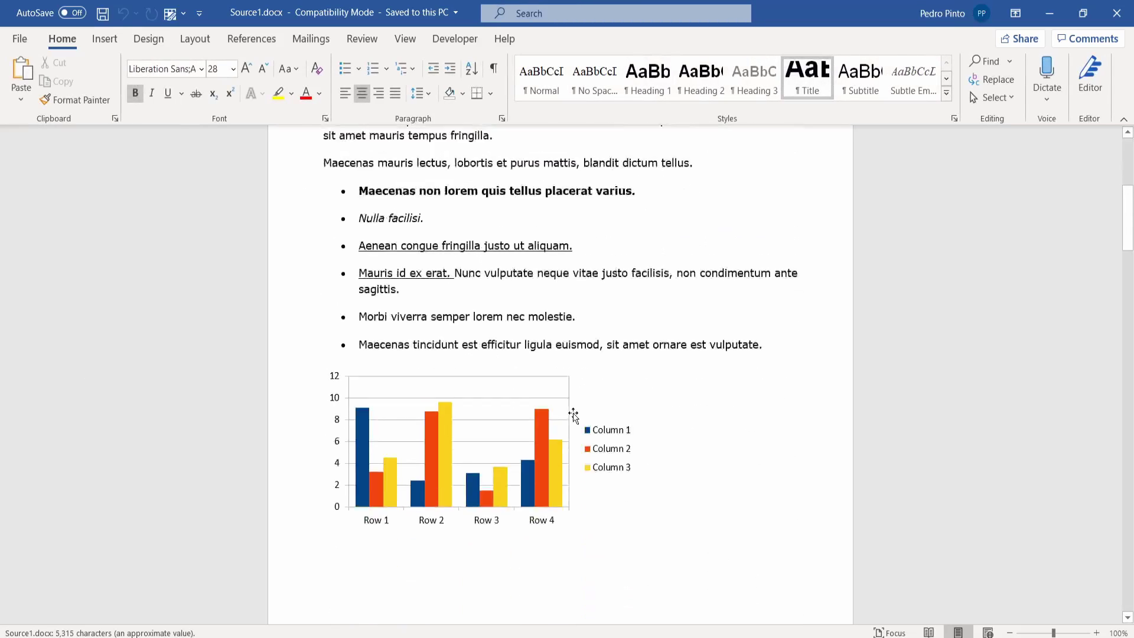
{"action": "scroll", "coordinate": [574, 415], "scroll_direction": "down", "scroll_amount": 5}
{"action": "scroll", "coordinate": [574, 415], "scroll_direction": "down", "scroll_amount": 5}
{"action": "scroll", "coordinate": [574, 416], "scroll_direction": "down", "scroll_amount": 5}
{"action": "scroll", "coordinate": [574, 415], "scroll_direction": "down", "scroll_amount": 2}
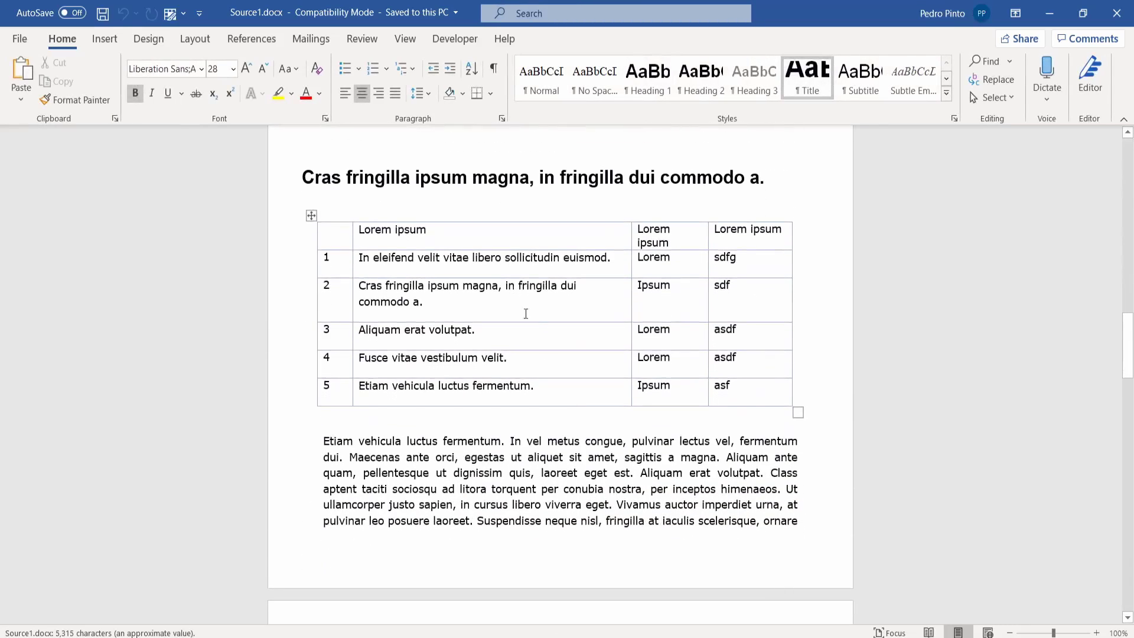
{"action": "left_click", "coordinate": [496, 259]}
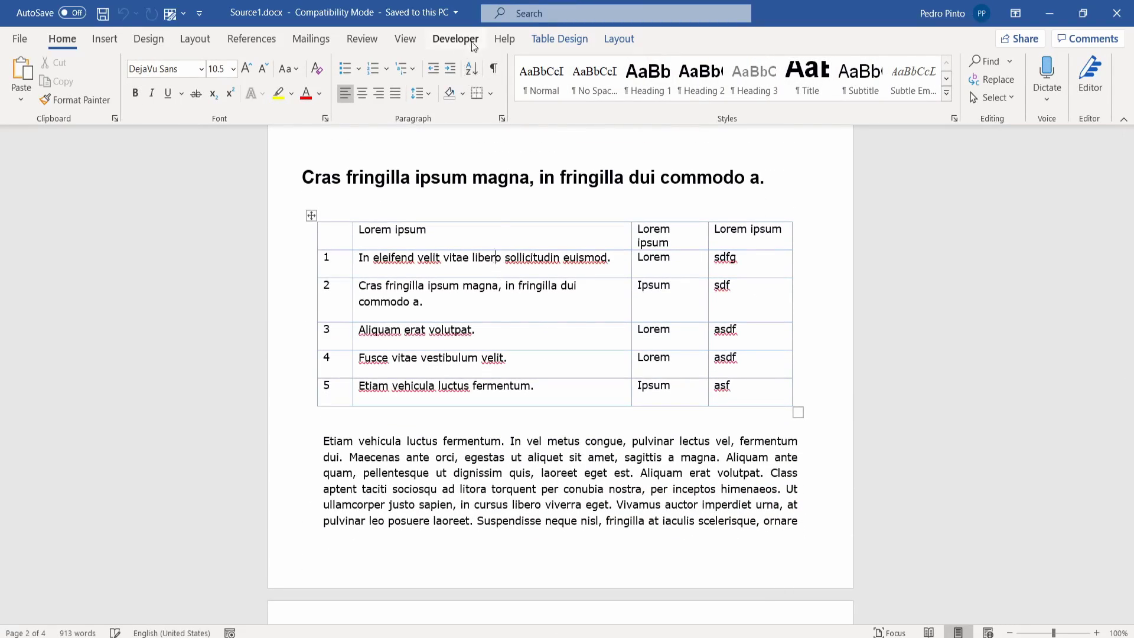
{"action": "left_click", "coordinate": [559, 37]}
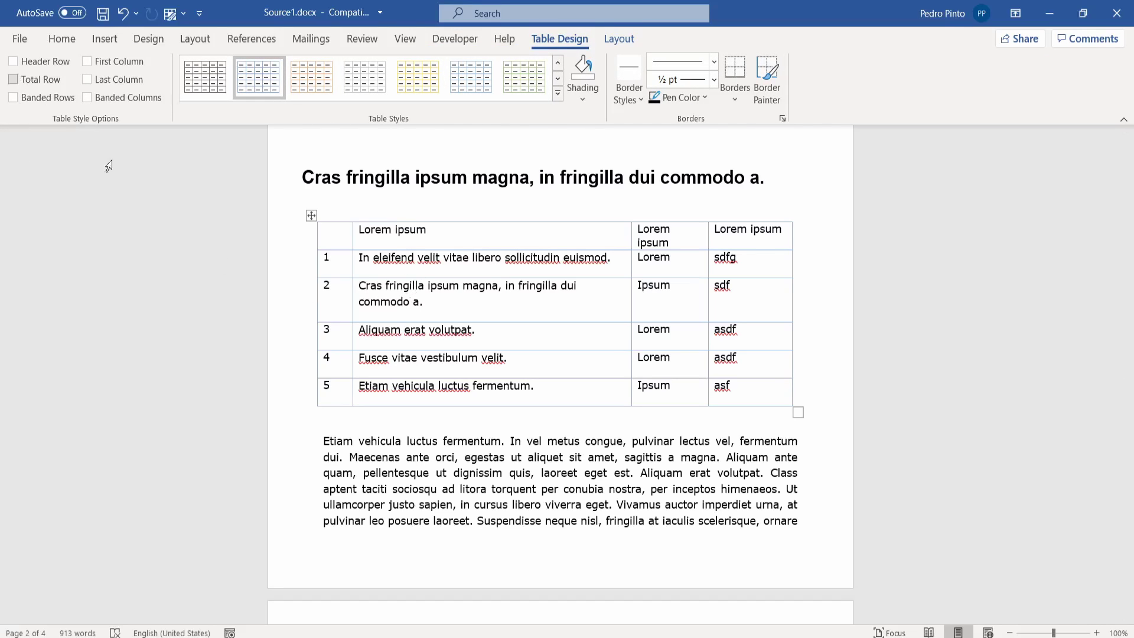
{"action": "left_click", "coordinate": [13, 61]}
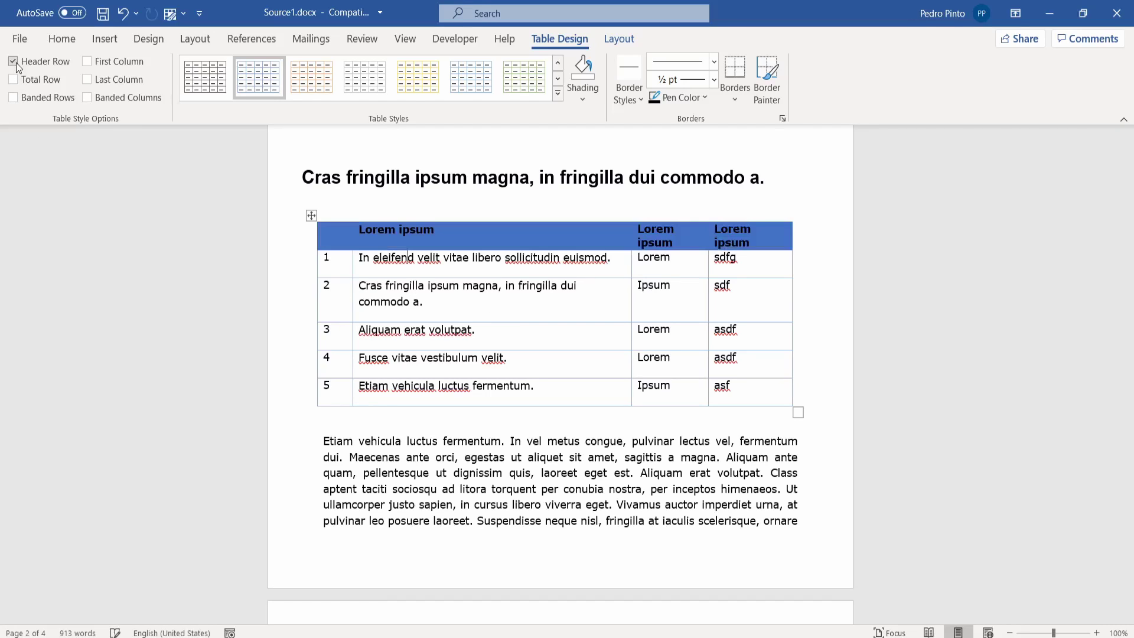
{"action": "left_click", "coordinate": [14, 98]}
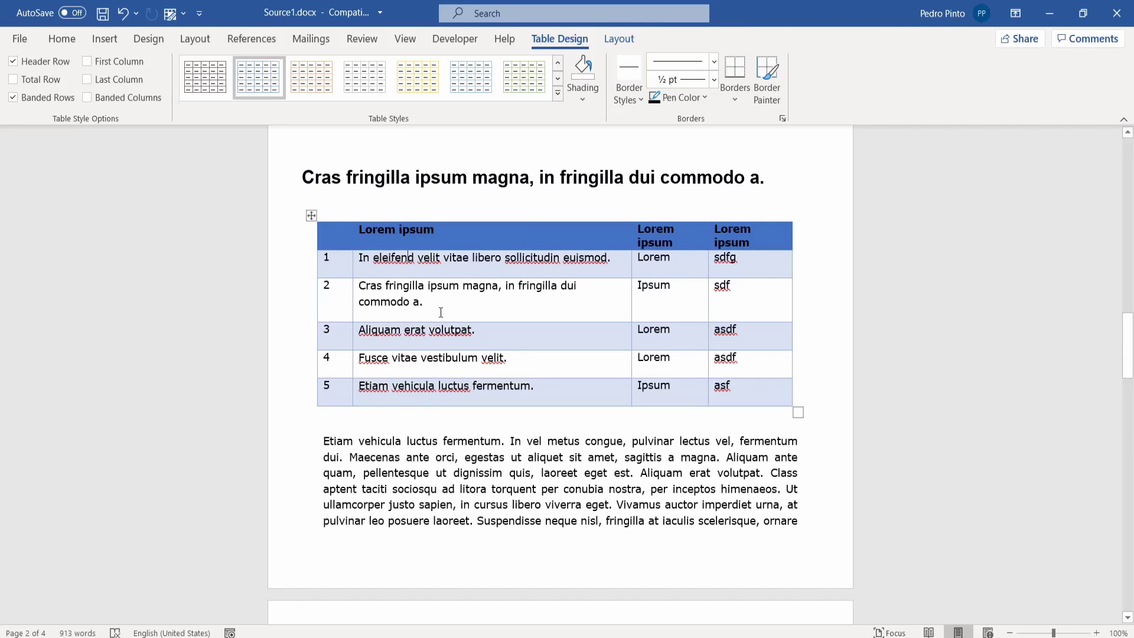
{"action": "key", "text": "alt+Tab"}
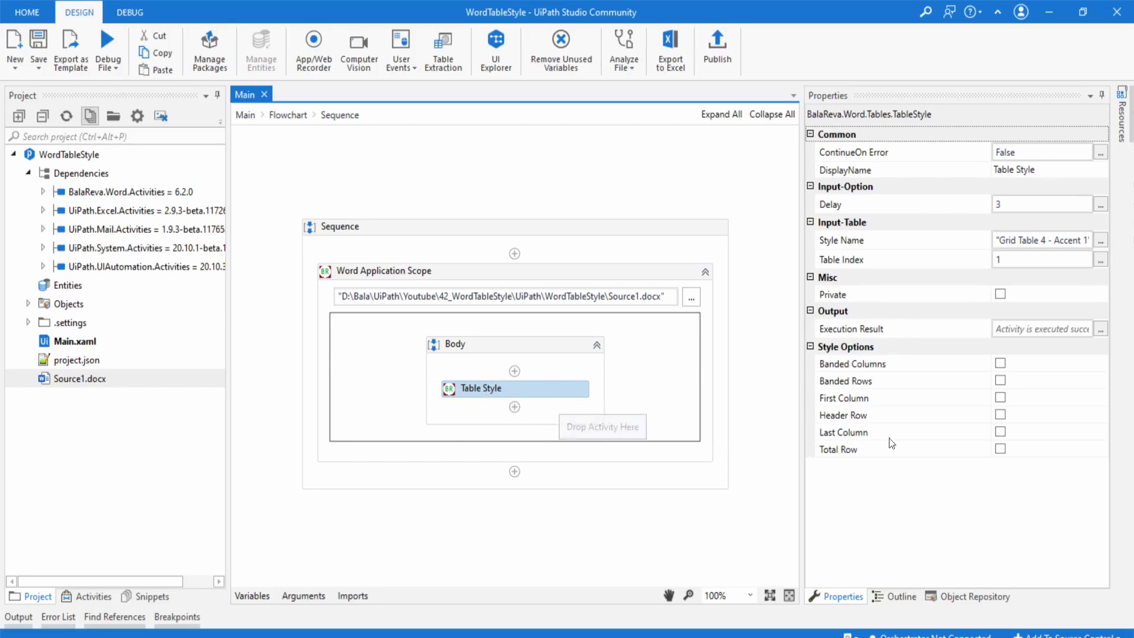
Check Banded Rows and Header Row on the Table Style activity and run the workflow again.
{"action": "left_click", "coordinate": [876, 362]}
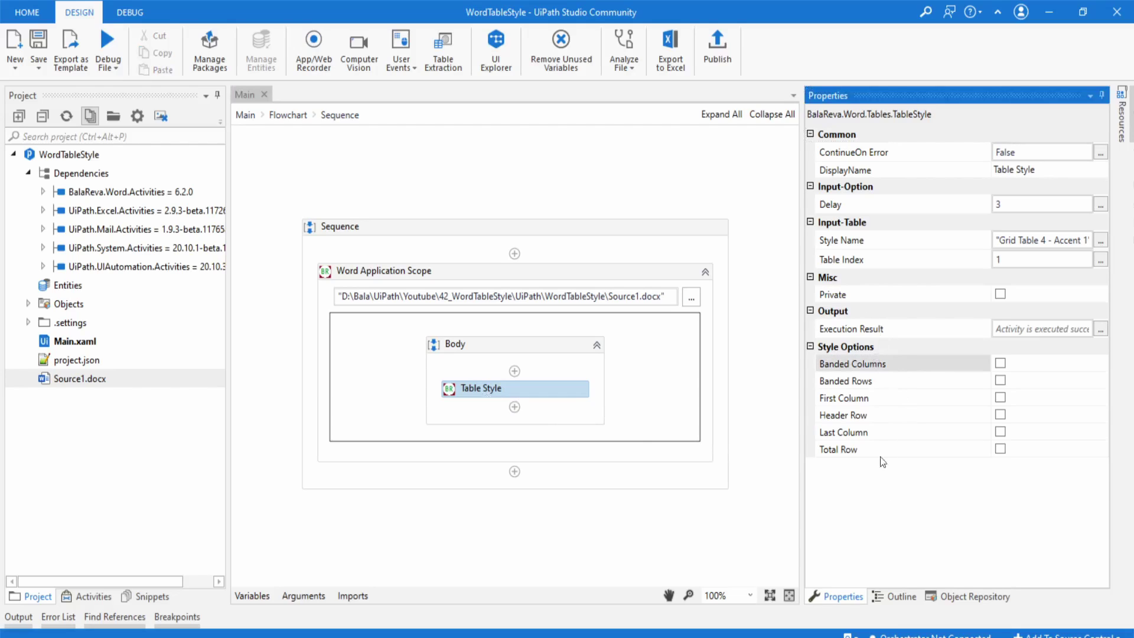
{"action": "left_click", "coordinate": [1001, 381]}
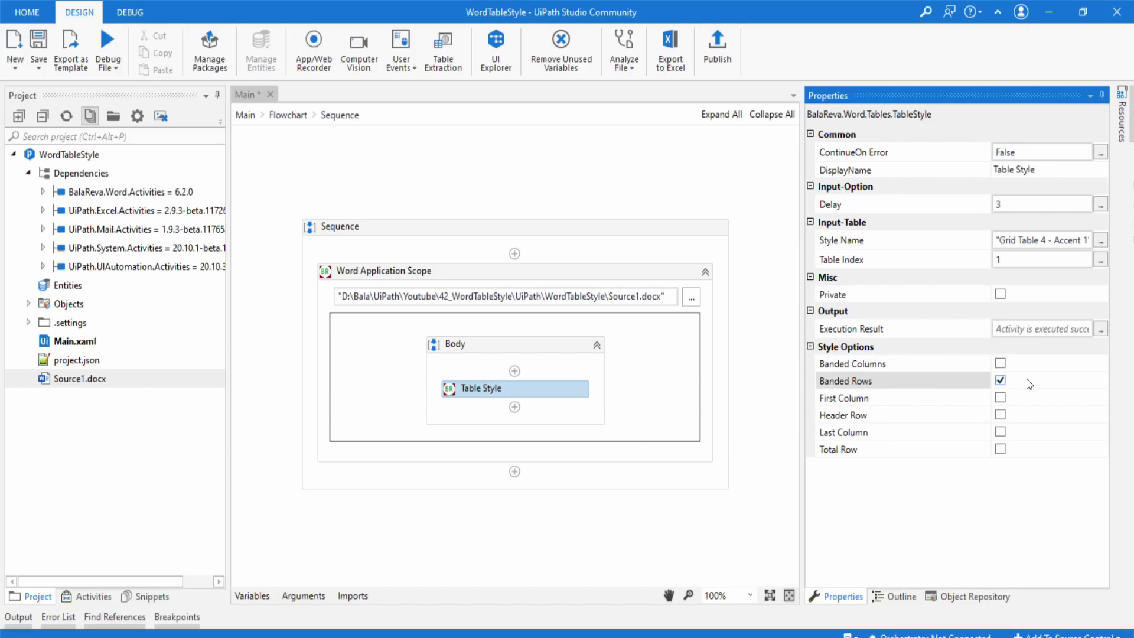
{"action": "left_click", "coordinate": [1000, 416]}
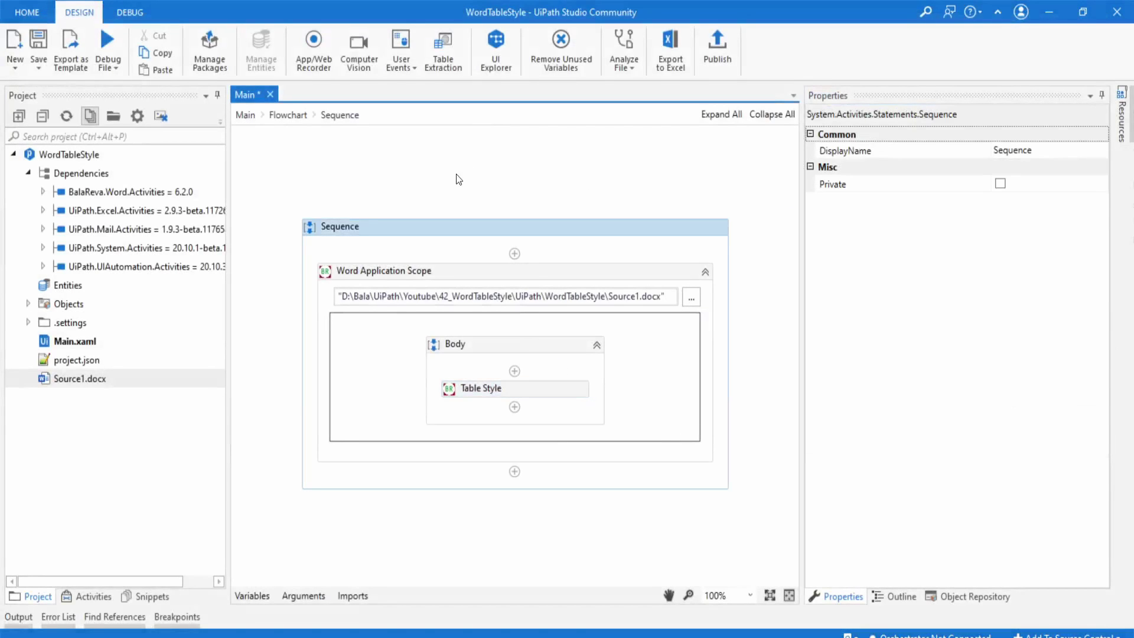
{"action": "left_click", "coordinate": [116, 48]}
Verify in Source1.docx that table 1 shows the blue Grid Table 4 style with header and banded rows.
{"action": "double_click", "coordinate": [70, 377]}
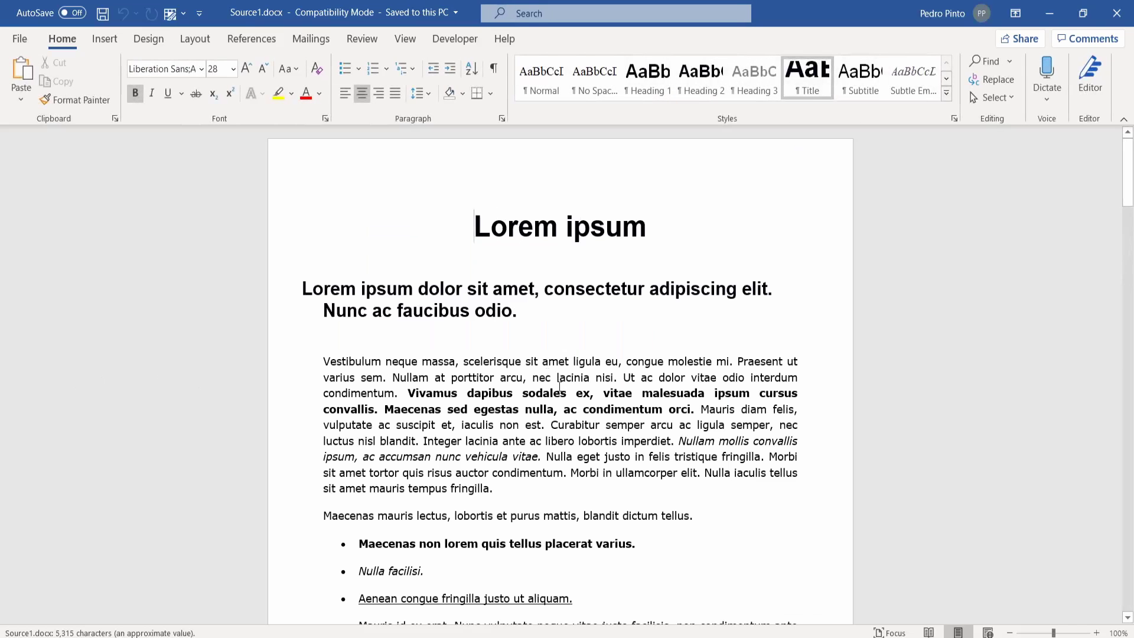
{"action": "scroll", "coordinate": [557, 394], "scroll_direction": "down", "scroll_amount": 5}
{"action": "scroll", "coordinate": [556, 394], "scroll_direction": "down", "scroll_amount": 10}
{"action": "scroll", "coordinate": [556, 395], "scroll_direction": "down", "scroll_amount": 5}
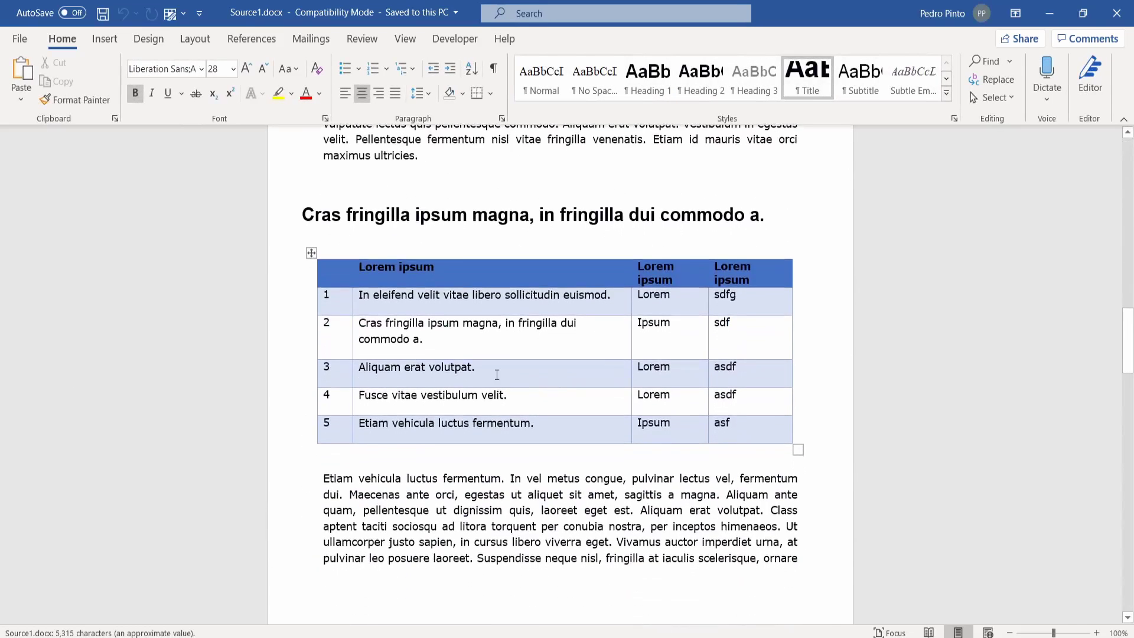
{"action": "left_click", "coordinate": [496, 375]}
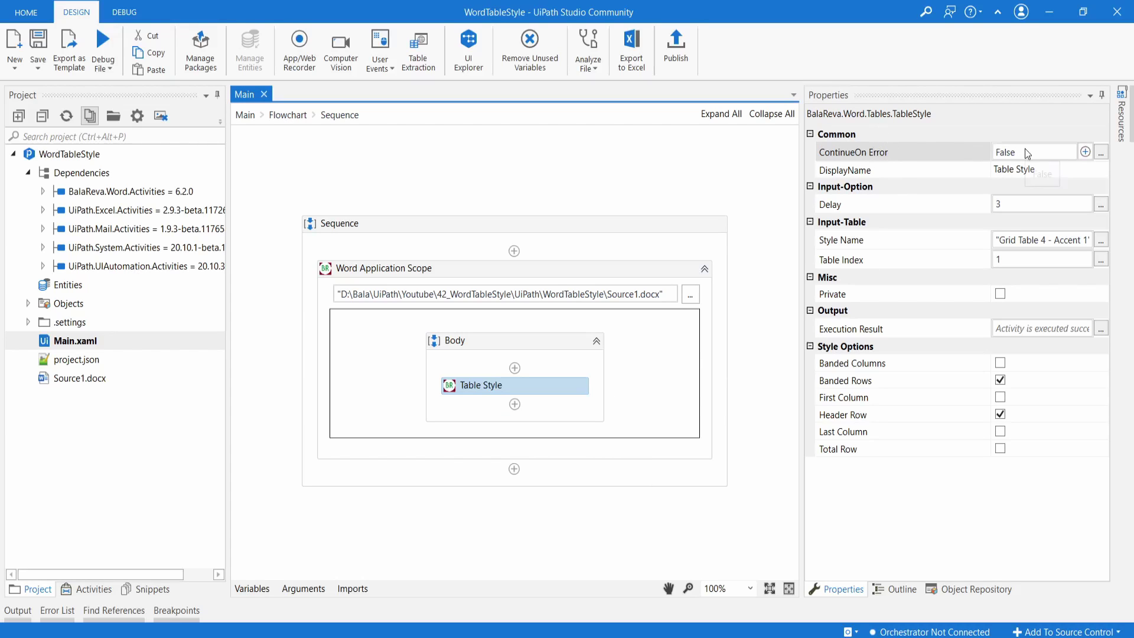
{"action": "mouse_move", "coordinate": [1042, 152]}
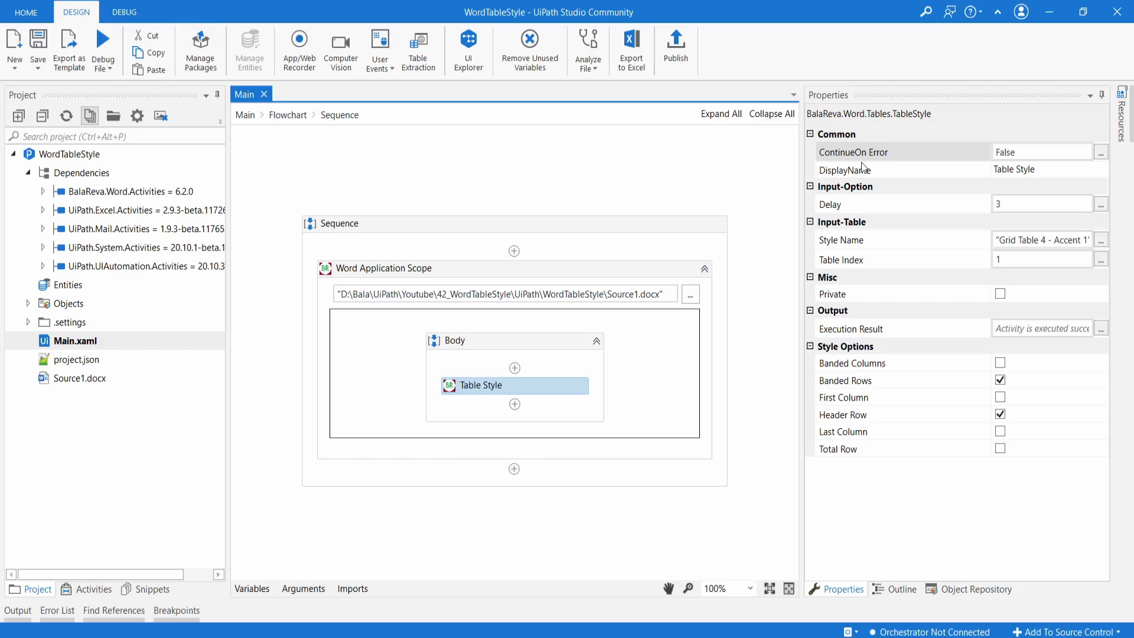
{"action": "key", "text": "alt+Tab"}
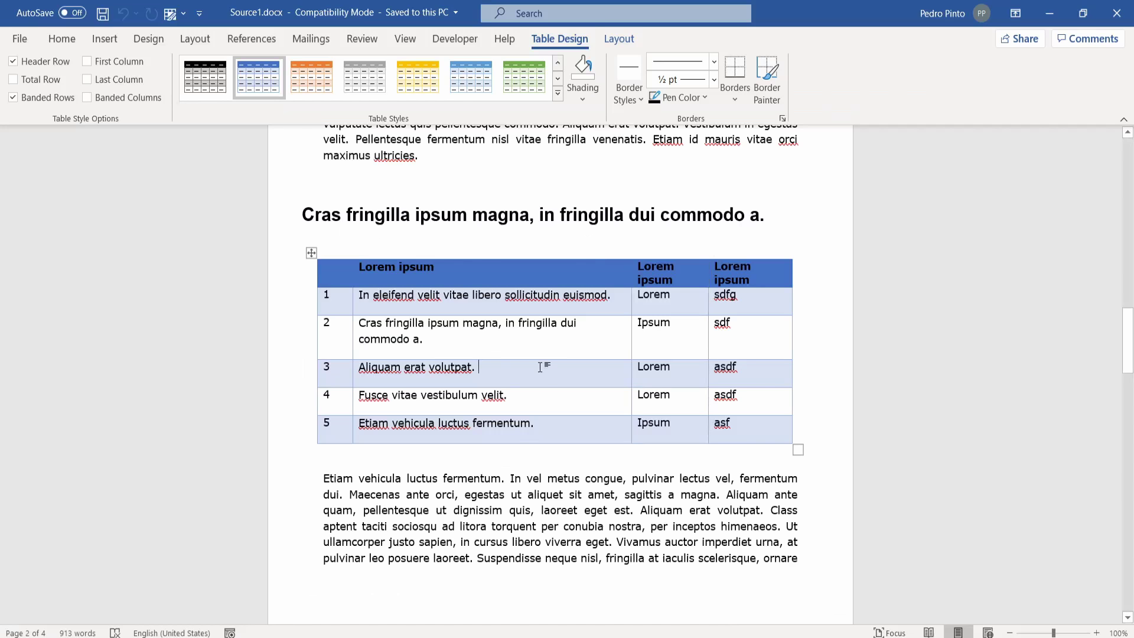
{"action": "left_click", "coordinate": [540, 367]}
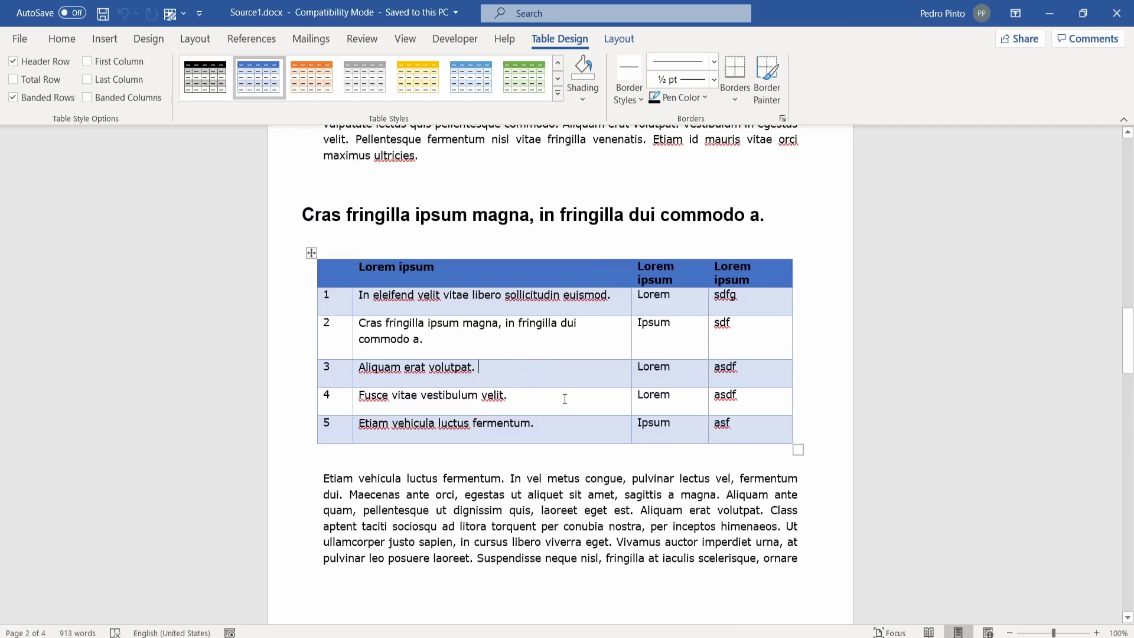